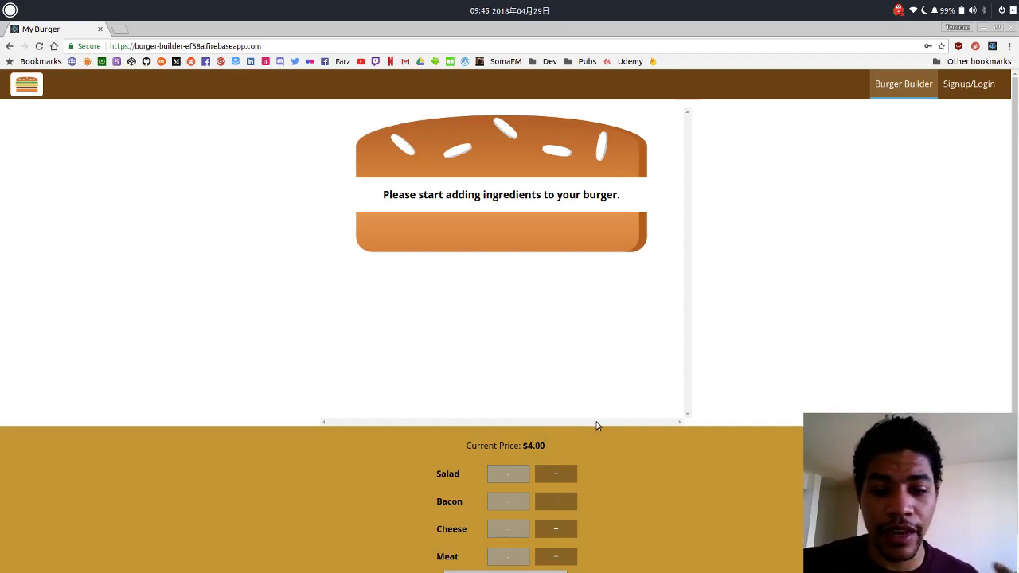
Highlight the current price to check it before adding ingredients.
{"action": "scroll", "coordinate": [626, 466], "scroll_direction": "down", "scroll_amount": 1}
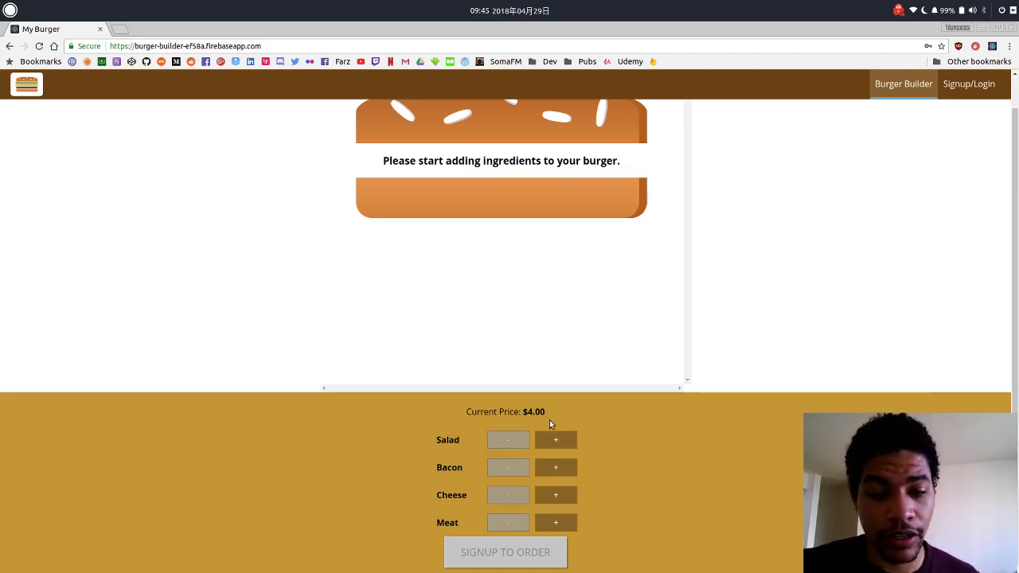
{"action": "left_click_drag", "start_coordinate": [547, 412], "coordinate": [480, 412]}
{"action": "scroll", "coordinate": [511, 221], "scroll_direction": "up", "scroll_amount": 1}
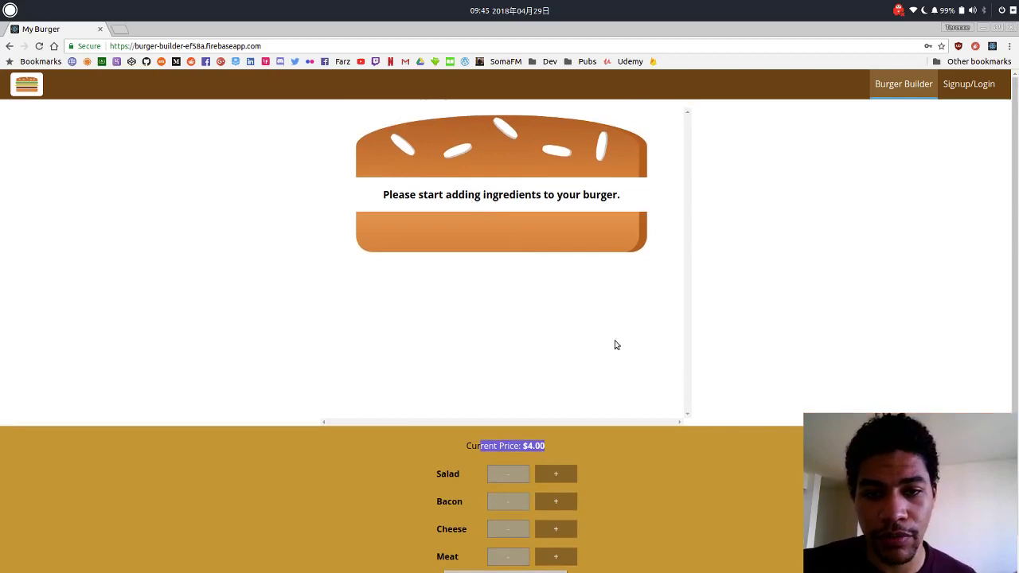
{"action": "left_click", "coordinate": [791, 334]}
{"action": "scroll", "coordinate": [791, 334], "scroll_direction": "down", "scroll_amount": 1}
{"action": "scroll", "coordinate": [676, 421], "scroll_direction": "down", "scroll_amount": 1}
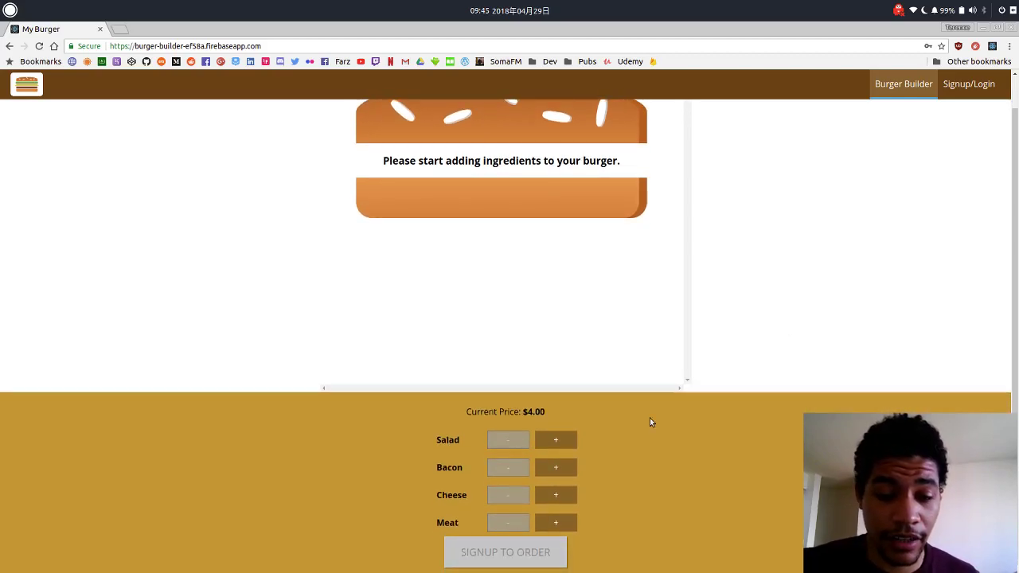
Add salad, then add several bacon layers and remove all of them again.
{"action": "left_click", "coordinate": [576, 442]}
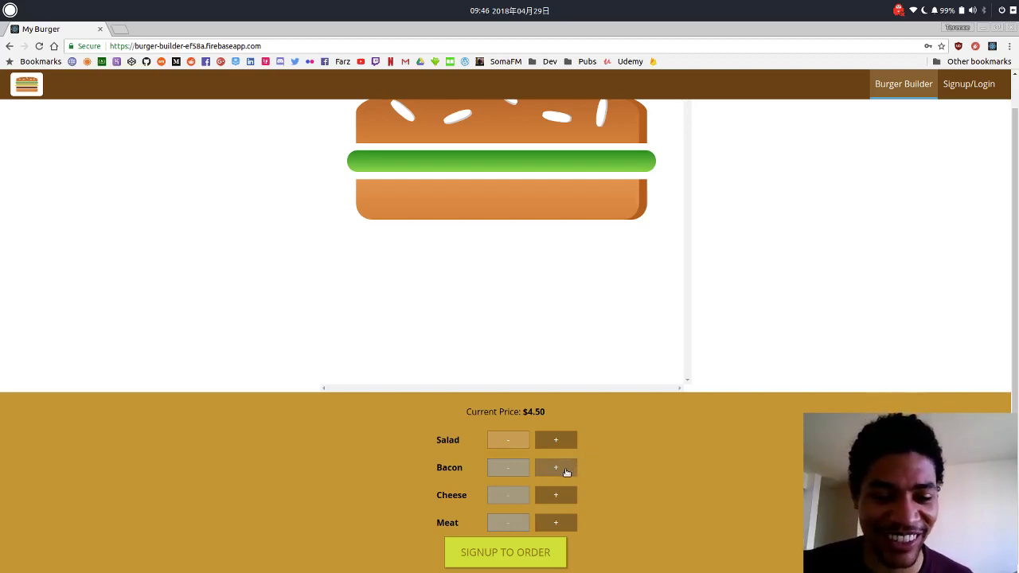
{"action": "left_click", "coordinate": [556, 468]}
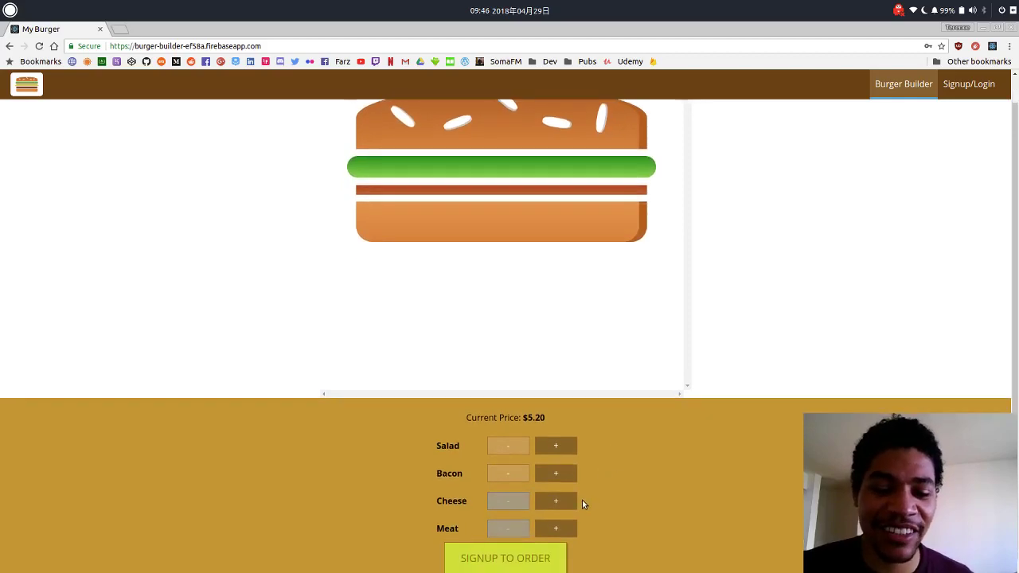
{"action": "left_click", "coordinate": [542, 476]}
{"action": "left_click", "coordinate": [542, 476]}
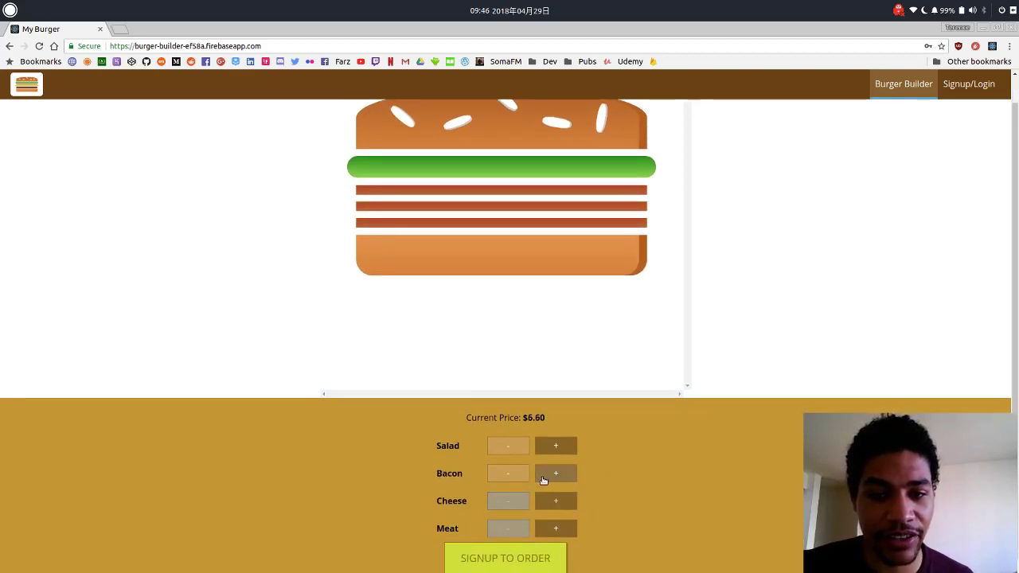
{"action": "left_click", "coordinate": [541, 476]}
{"action": "left_click", "coordinate": [542, 476]}
{"action": "left_click", "coordinate": [542, 476]}
{"action": "left_click", "coordinate": [541, 476]}
{"action": "left_click", "coordinate": [542, 476]}
{"action": "left_click", "coordinate": [541, 476]}
{"action": "left_click", "coordinate": [541, 476]}
{"action": "left_click", "coordinate": [542, 476]}
{"action": "left_click", "coordinate": [542, 476]}
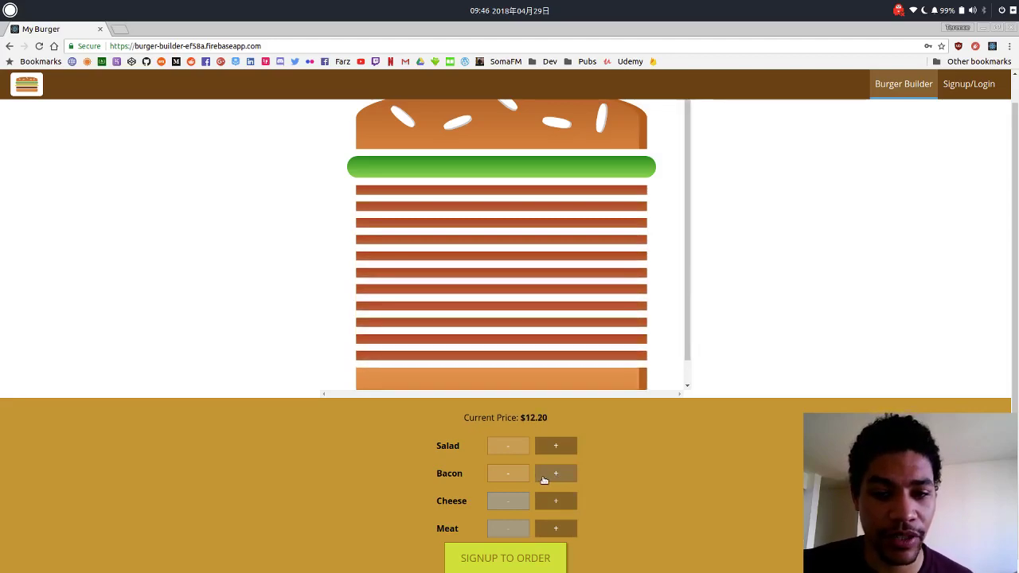
{"action": "triple_click", "coordinate": [515, 477]}
{"action": "triple_click", "coordinate": [514, 477]}
{"action": "triple_click", "coordinate": [514, 477]}
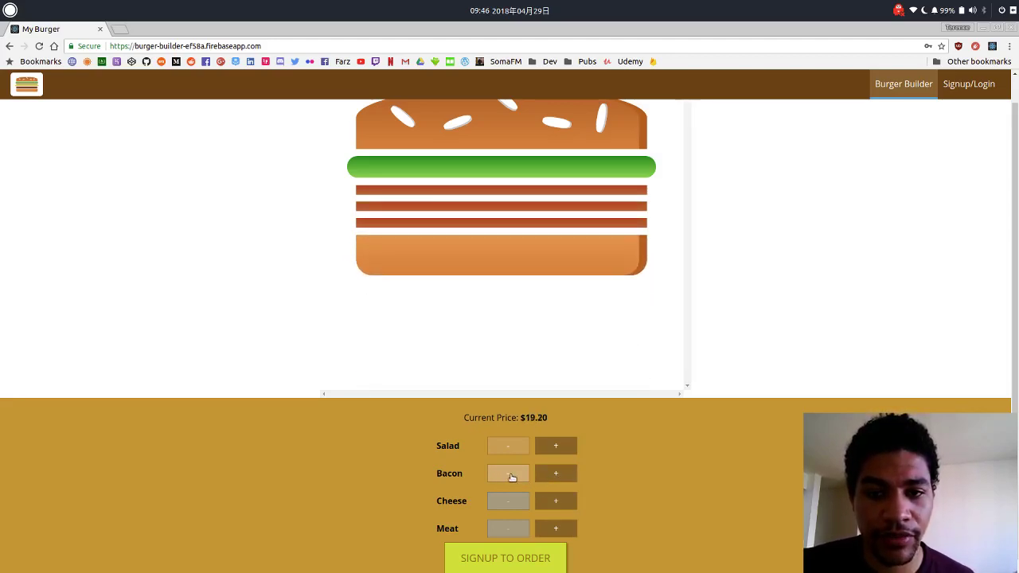
{"action": "triple_click", "coordinate": [511, 475]}
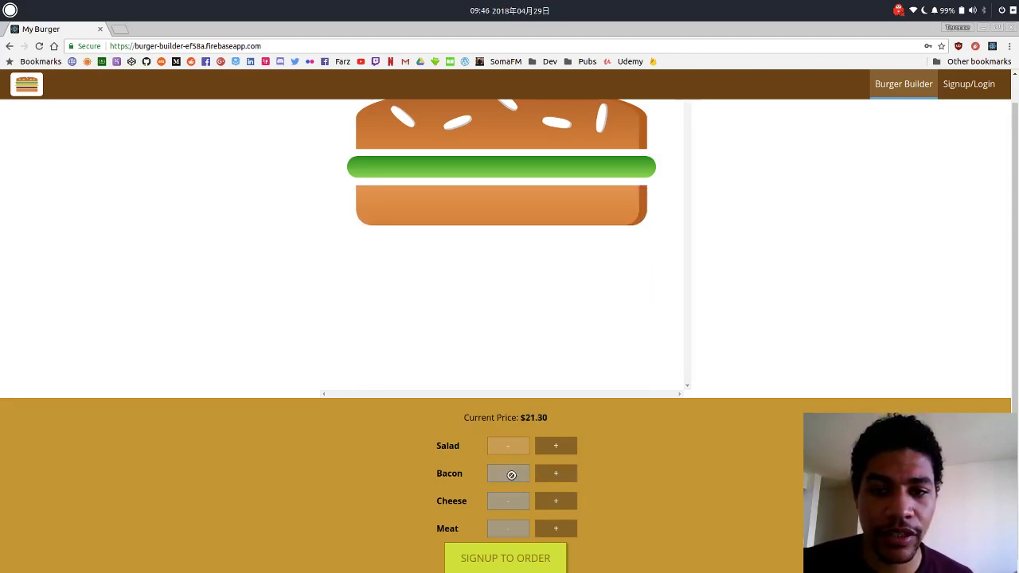
Add two cheese slices and two meat patties, then highlight the $24.70 price.
{"action": "left_click", "coordinate": [556, 503]}
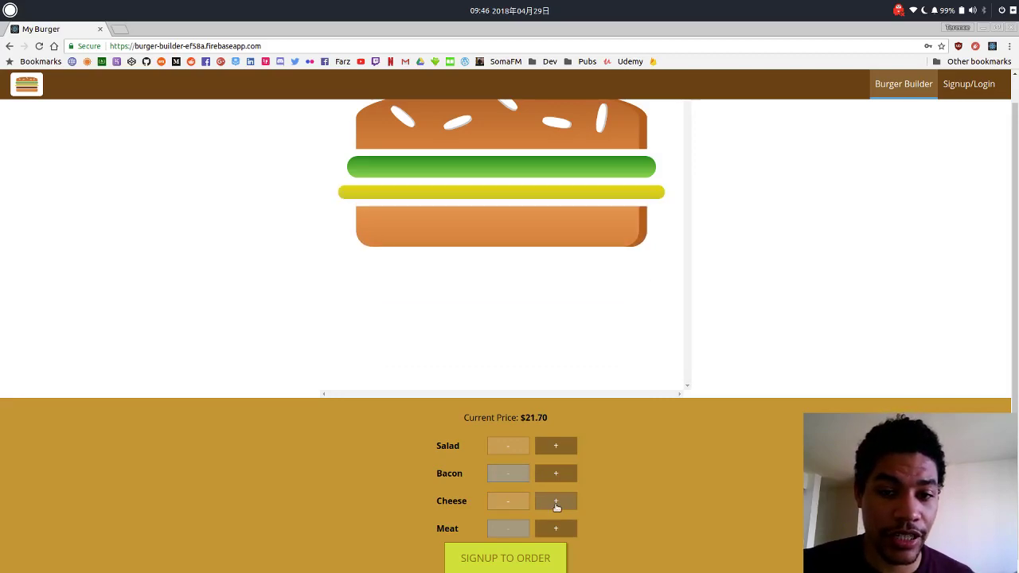
{"action": "left_click", "coordinate": [560, 521]}
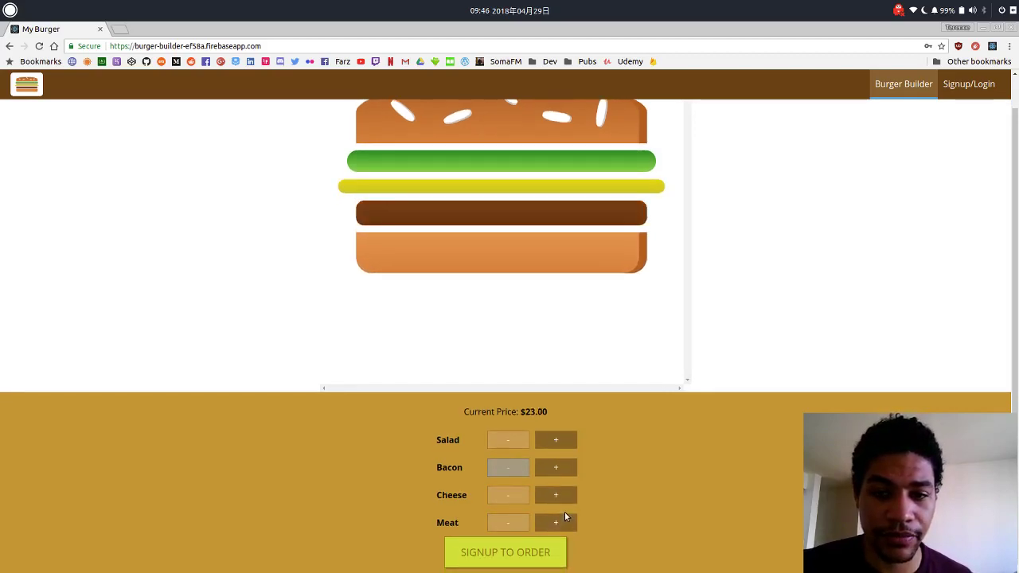
{"action": "left_click", "coordinate": [564, 495]}
{"action": "left_click", "coordinate": [564, 521]}
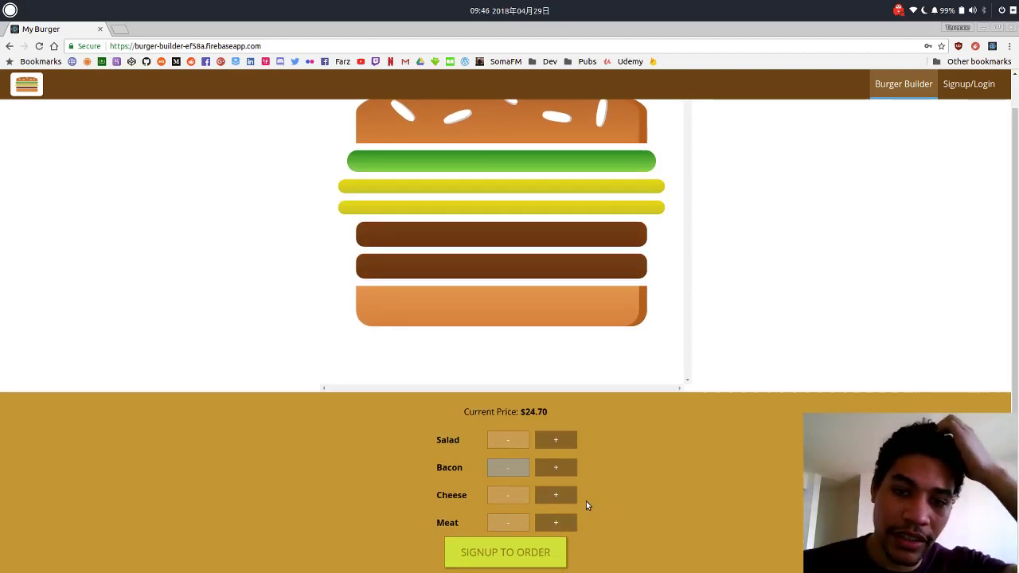
{"action": "scroll", "coordinate": [622, 494], "scroll_direction": "up", "scroll_amount": 1}
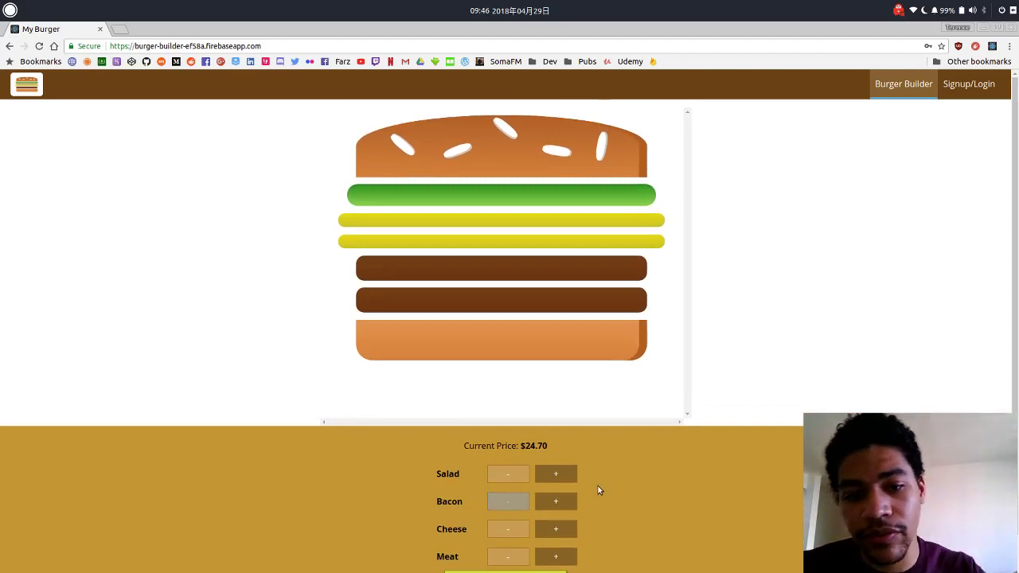
{"action": "scroll", "coordinate": [583, 510], "scroll_direction": "down", "scroll_amount": 1}
{"action": "scroll", "coordinate": [581, 505], "scroll_direction": "up", "scroll_amount": 1}
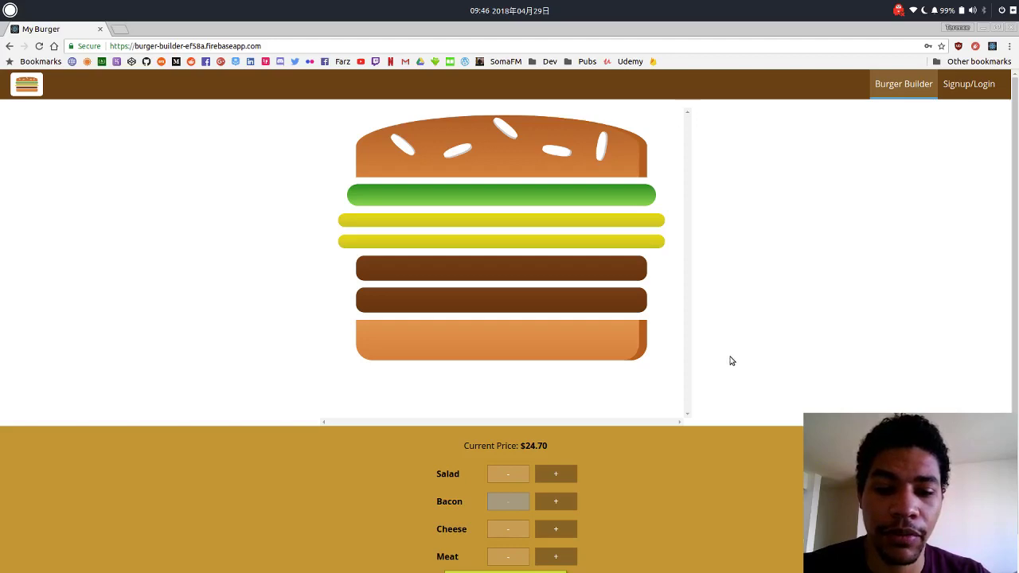
{"action": "scroll", "coordinate": [716, 374], "scroll_direction": "down", "scroll_amount": 1}
{"action": "left_click_drag", "start_coordinate": [554, 419], "coordinate": [519, 413]}
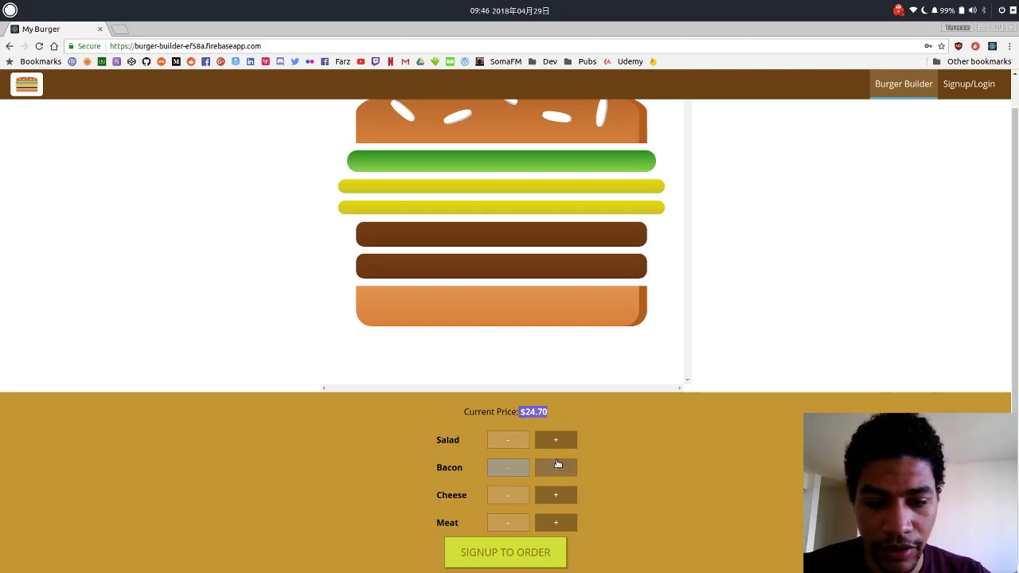
{"action": "left_click", "coordinate": [523, 460]}
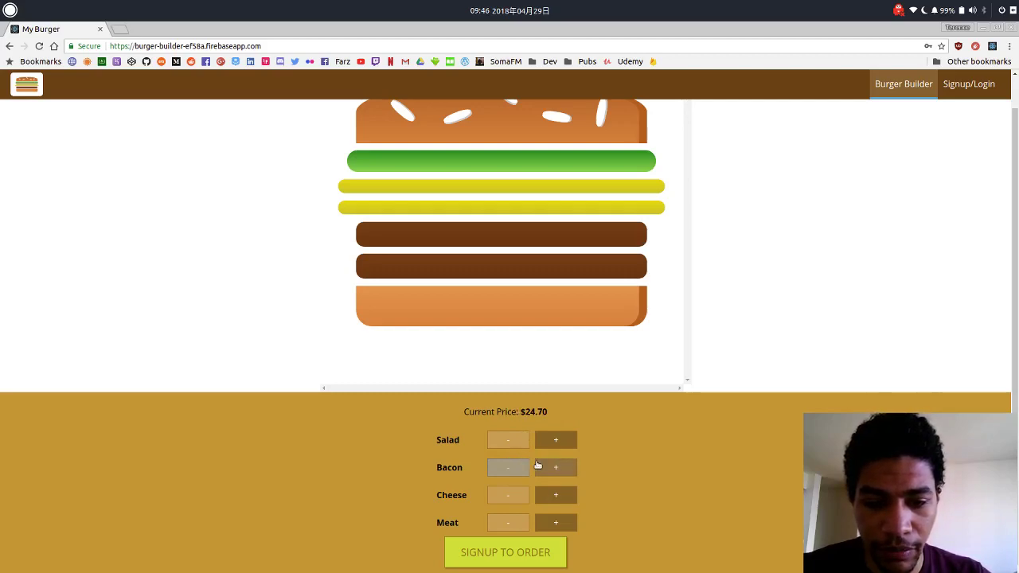
{"action": "left_click_drag", "start_coordinate": [549, 417], "coordinate": [503, 413]}
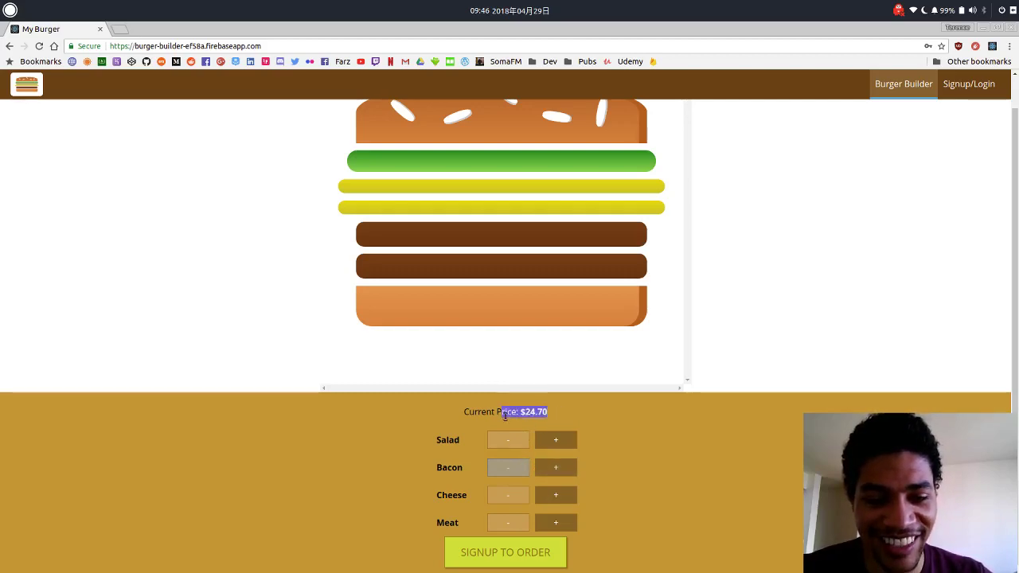
Reload the page and rebuild with one salad, two cheese and two meat for $7.90.
{"action": "left_click", "coordinate": [547, 419]}
{"action": "left_click", "coordinate": [39, 45]}
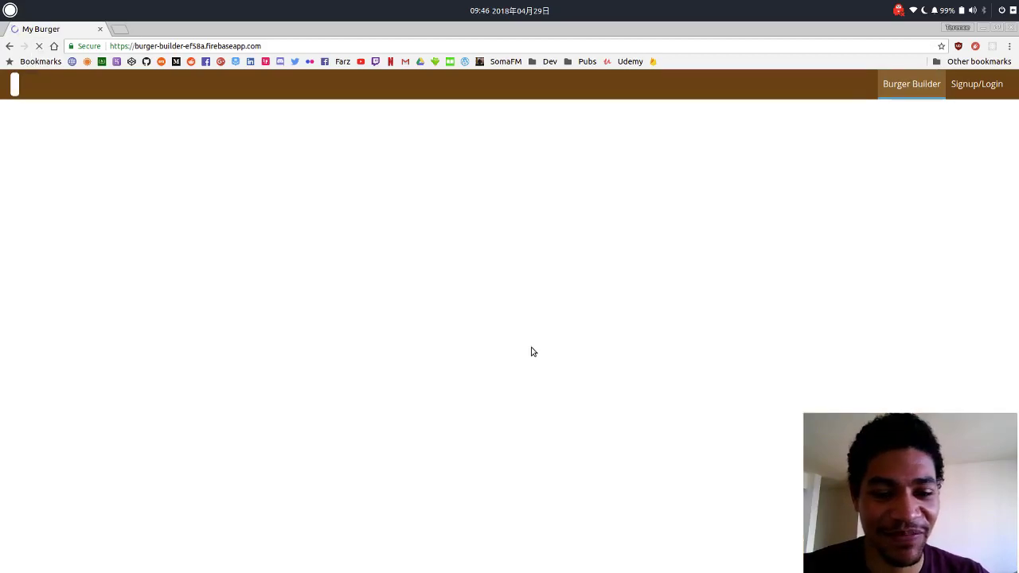
{"action": "left_click", "coordinate": [556, 439]}
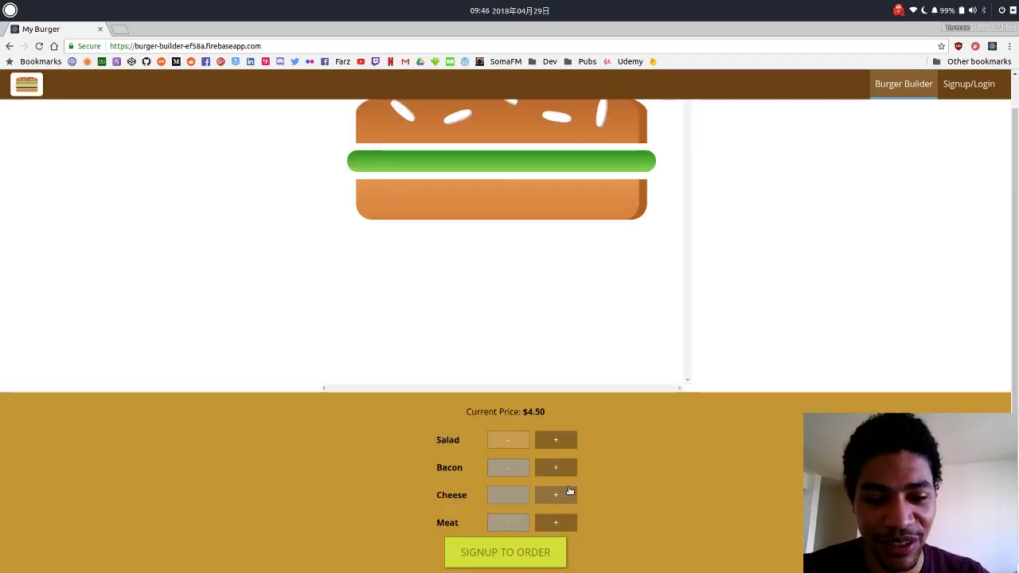
{"action": "left_click", "coordinate": [566, 497]}
{"action": "left_click", "coordinate": [566, 496]}
{"action": "left_click", "coordinate": [566, 522]}
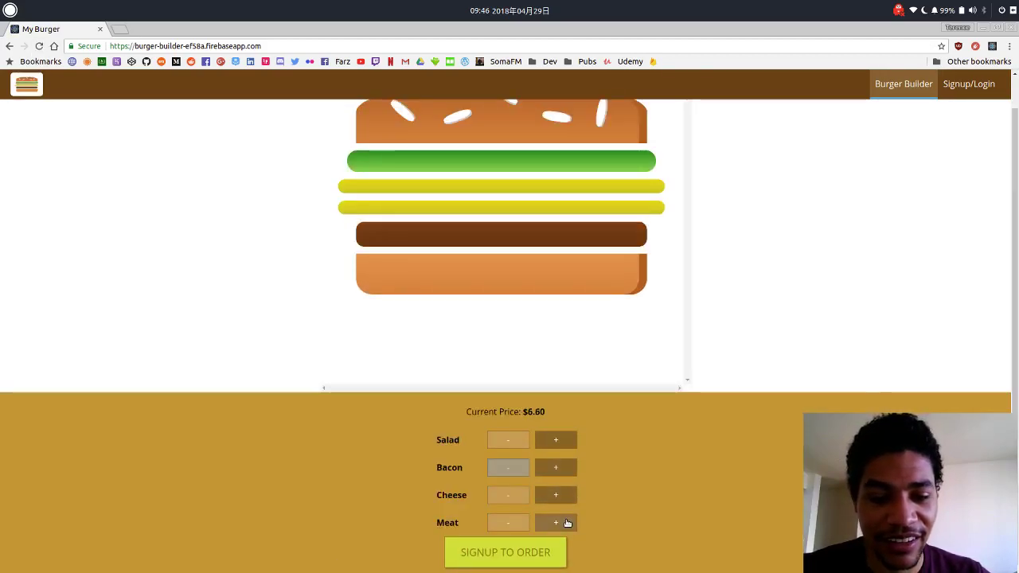
{"action": "left_click", "coordinate": [567, 522]}
{"action": "left_click_drag", "start_coordinate": [582, 416], "coordinate": [473, 407]}
{"action": "left_click", "coordinate": [616, 417]}
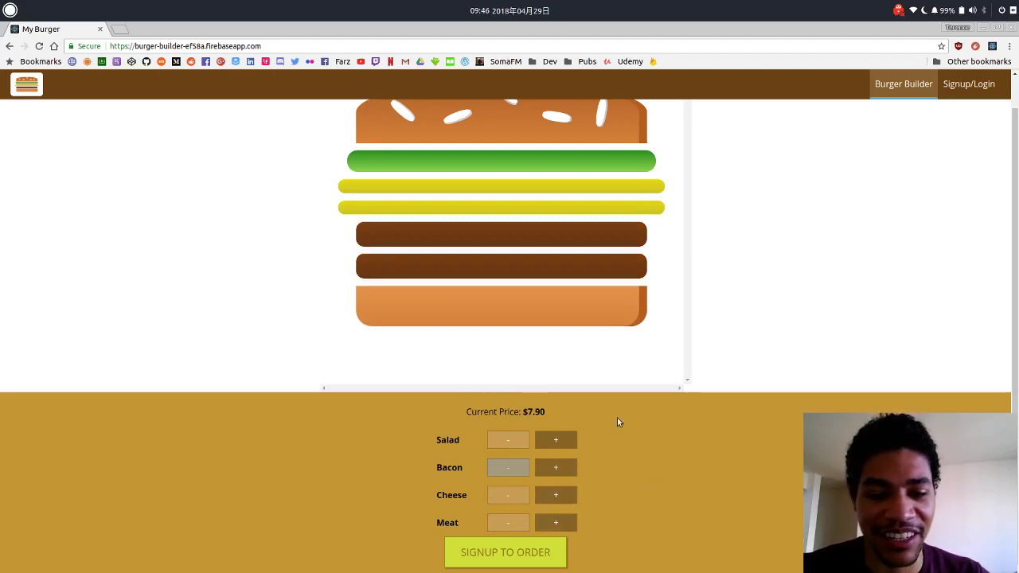
{"action": "scroll", "coordinate": [606, 422], "scroll_direction": "up", "scroll_amount": 1}
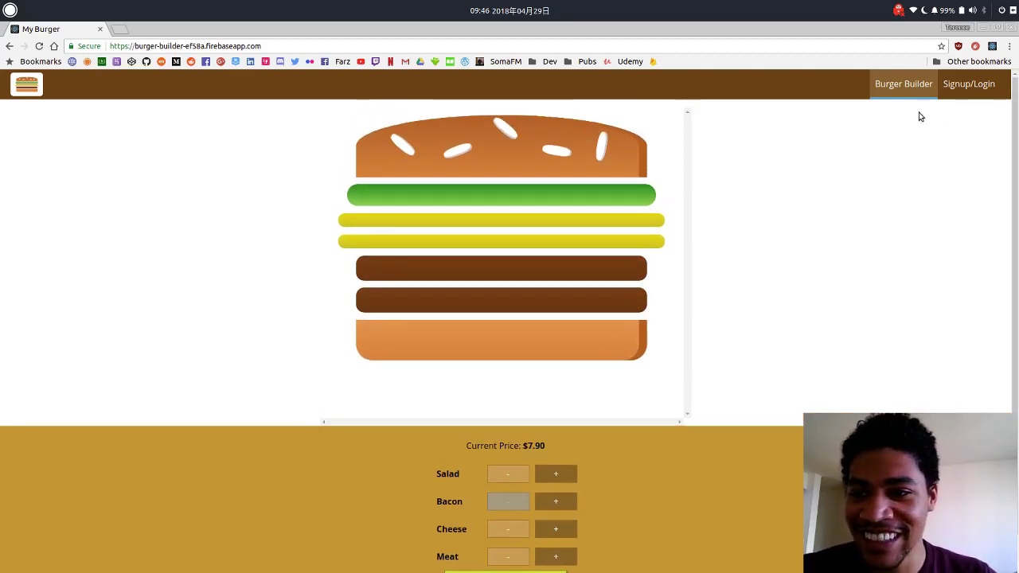
{"action": "scroll", "coordinate": [698, 405], "scroll_direction": "down", "scroll_amount": 1}
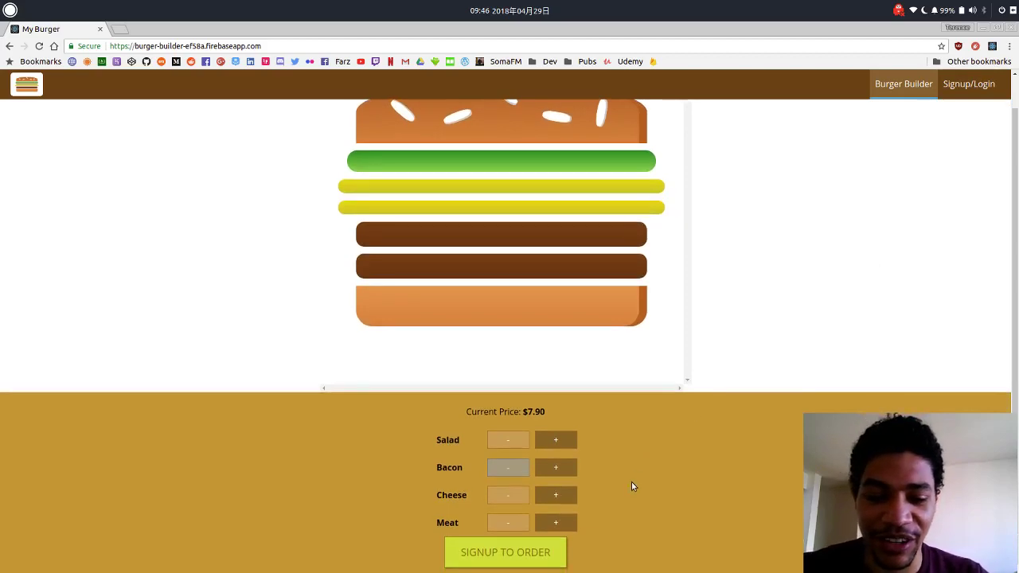
Open the signup form and enter the test account's e-mail and password.
{"action": "left_click", "coordinate": [537, 557]}
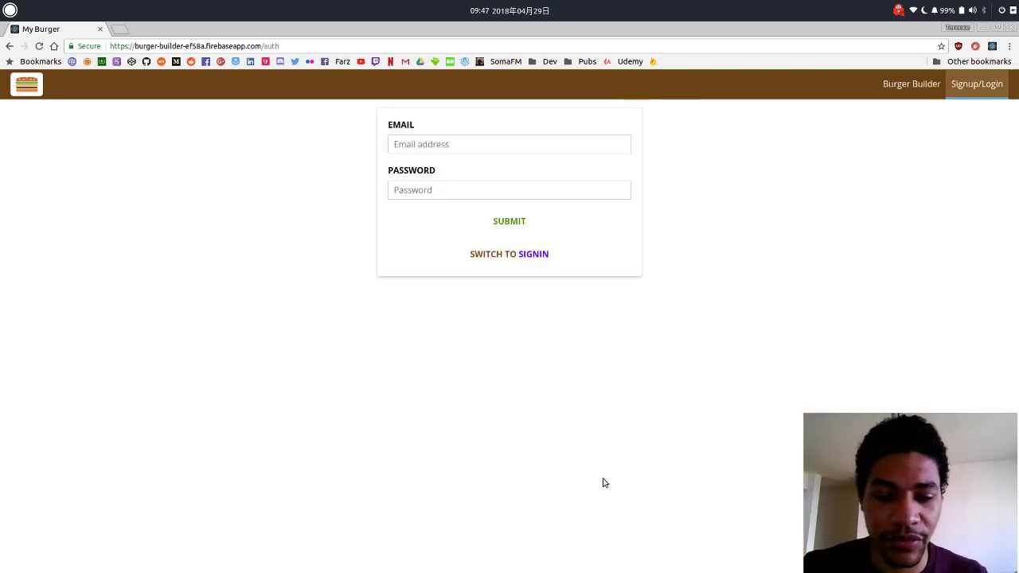
{"action": "left_click", "coordinate": [511, 144]}
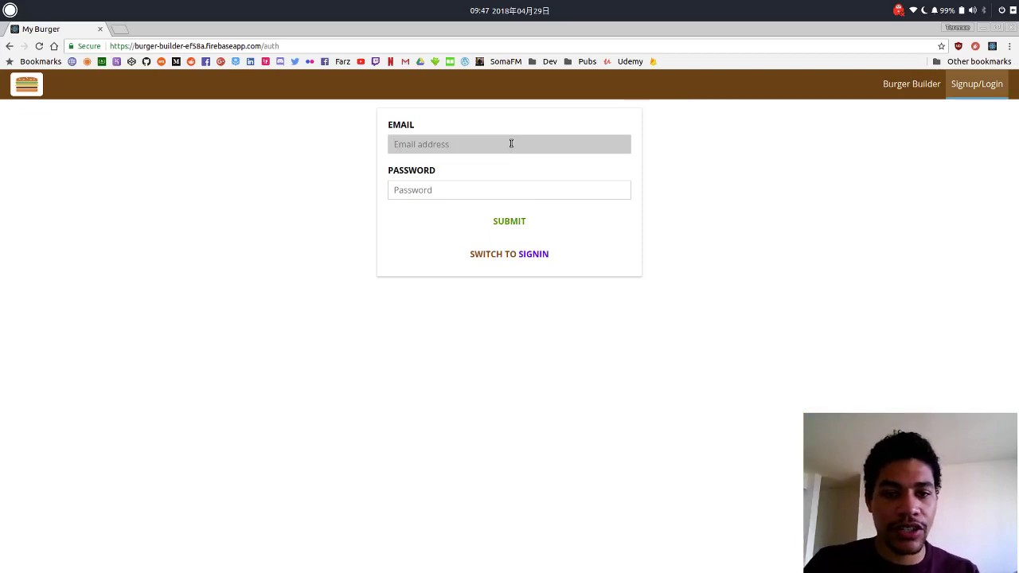
{"action": "type", "text": "test"}
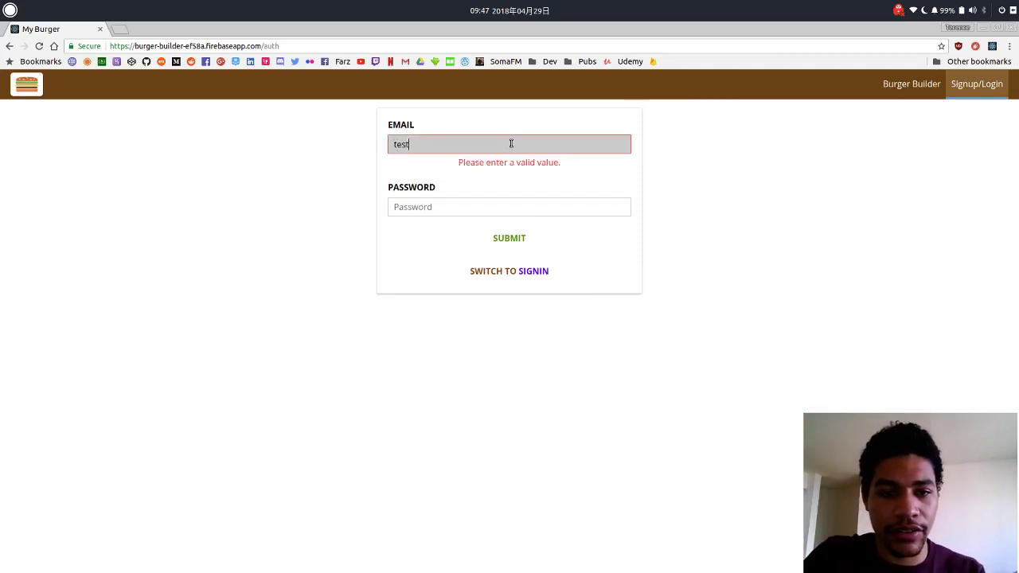
{"action": "type", "text": "@test.com"}
{"action": "key", "text": "Tab"}
{"action": "type", "text": "test"}
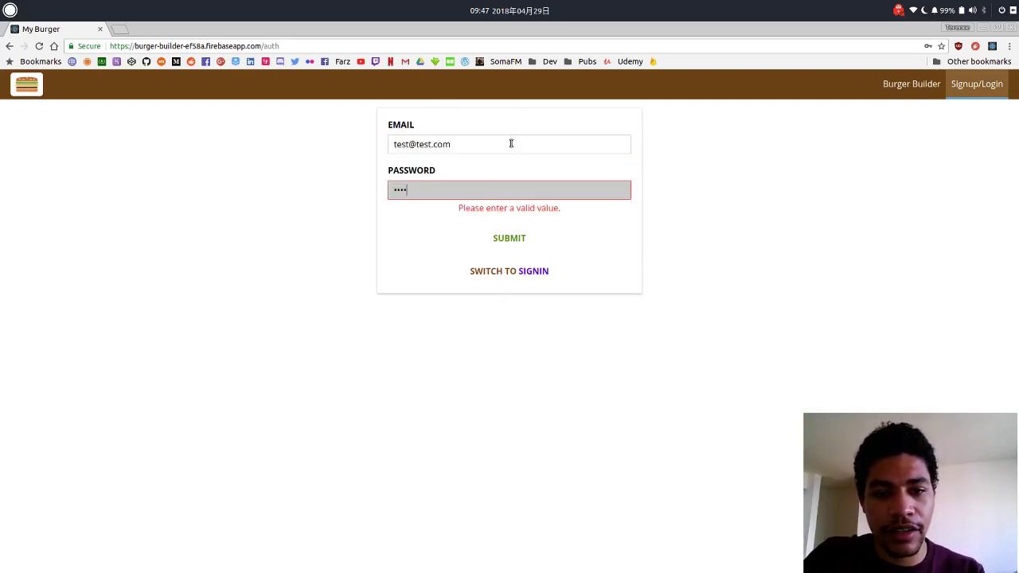
{"action": "type", "text": "test"}
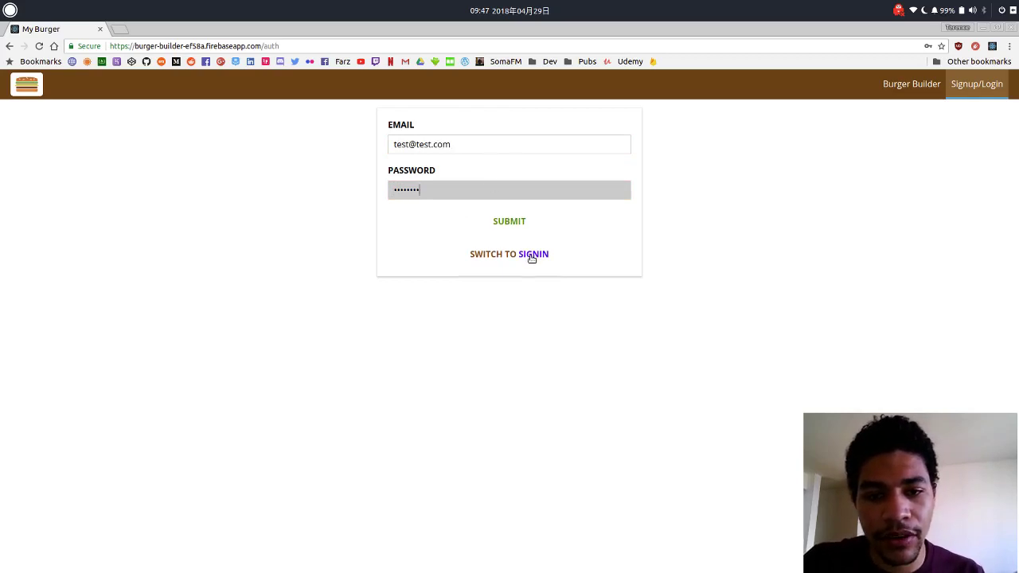
Switch the form to sign-in, submit, dismiss the password prompt and continue to contact details.
{"action": "left_click", "coordinate": [528, 254]}
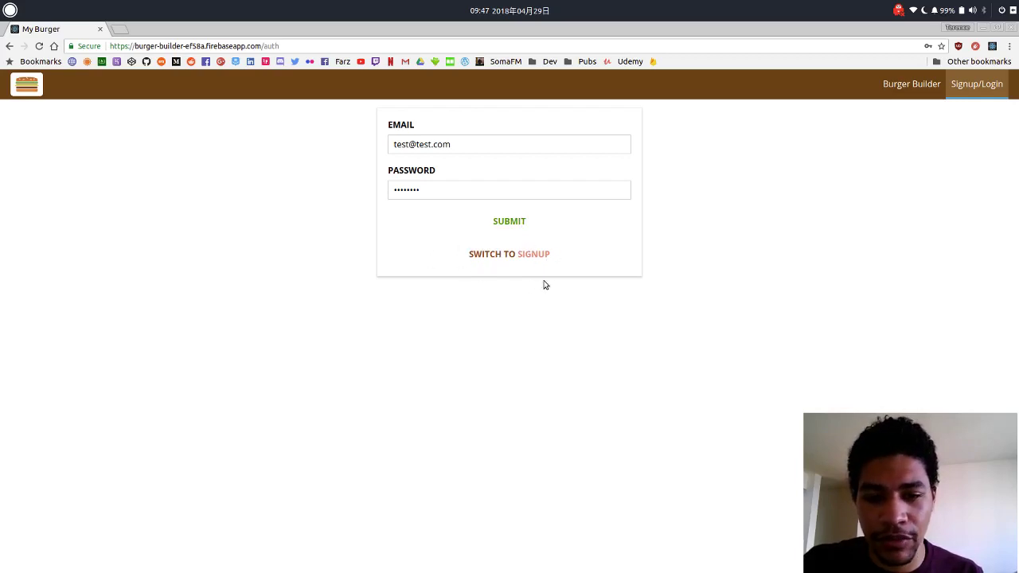
{"action": "left_click", "coordinate": [541, 255]}
{"action": "left_click", "coordinate": [539, 257]}
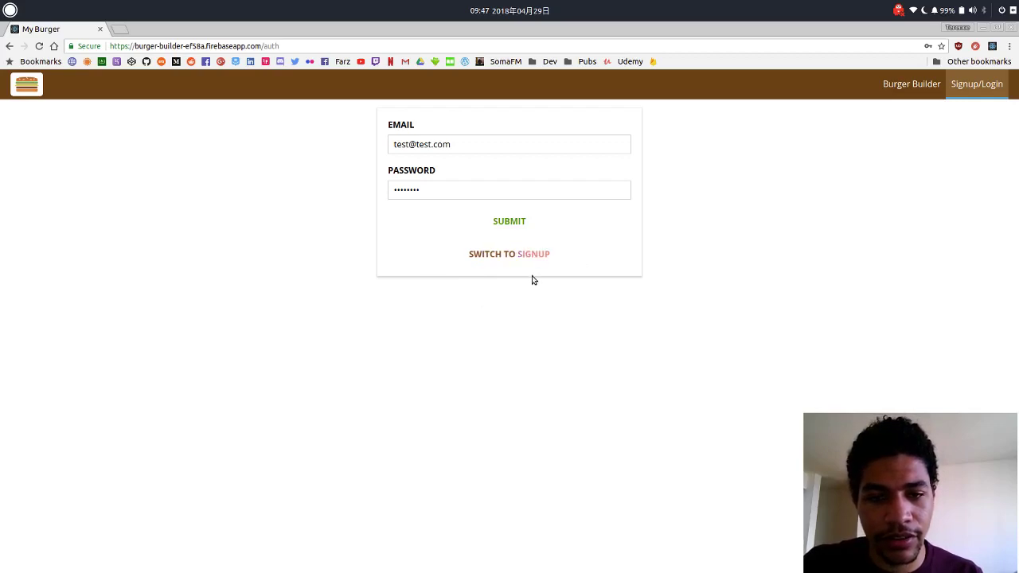
{"action": "left_click", "coordinate": [521, 226]}
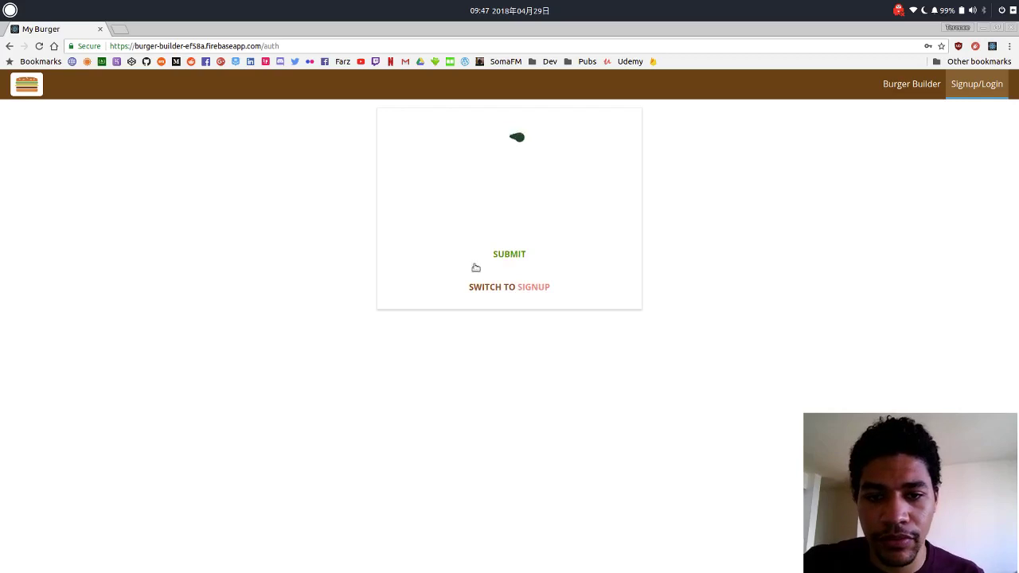
{"action": "left_click", "coordinate": [771, 284]}
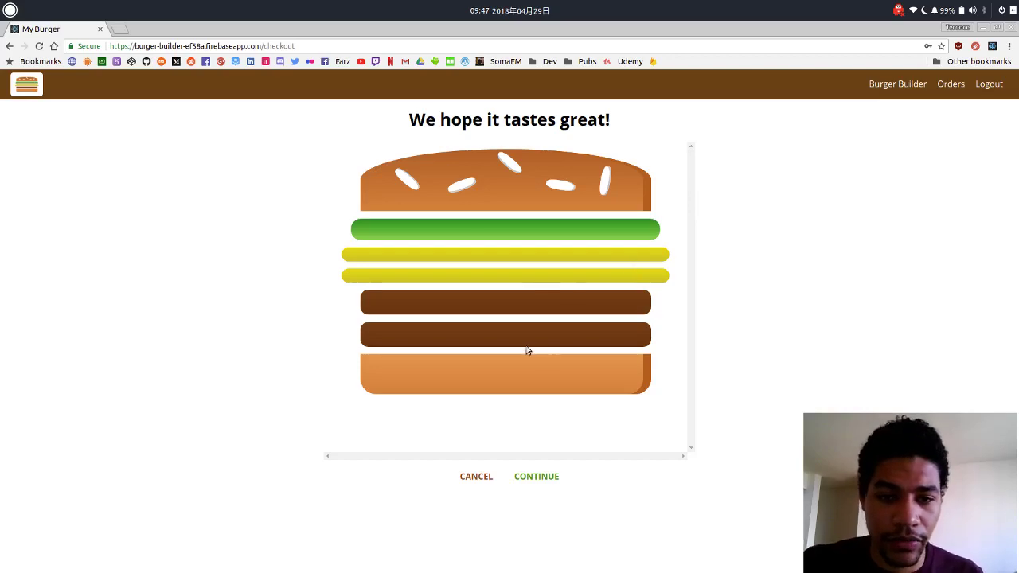
{"action": "left_click", "coordinate": [533, 477]}
Fill in the customer's name, street, zip code and country USA.
{"action": "scroll", "coordinate": [768, 434], "scroll_direction": "down", "scroll_amount": 5}
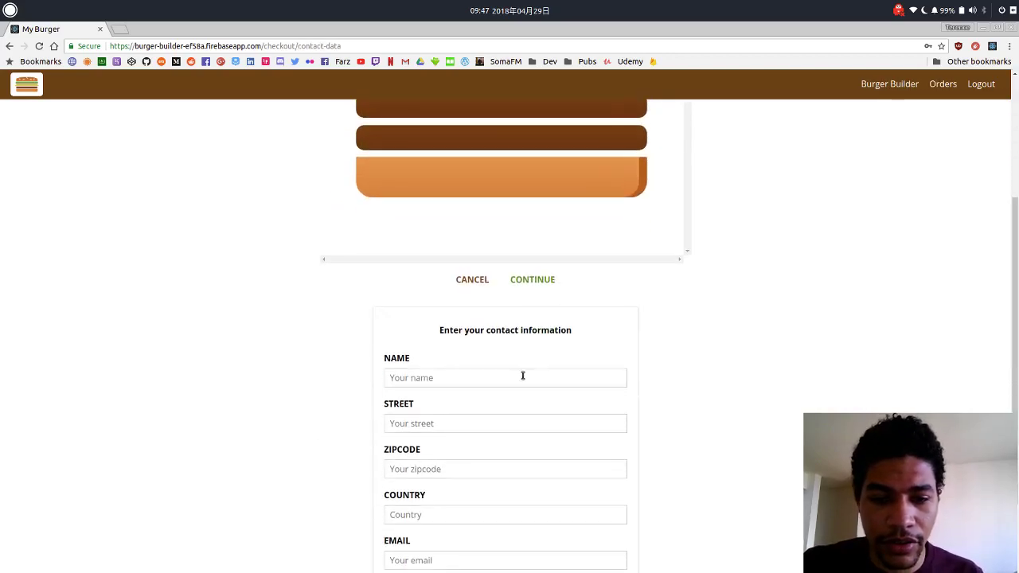
{"action": "left_click", "coordinate": [523, 374]}
{"action": "scroll", "coordinate": [702, 362], "scroll_direction": "down", "scroll_amount": 2}
{"action": "type", "text": "Terence"}
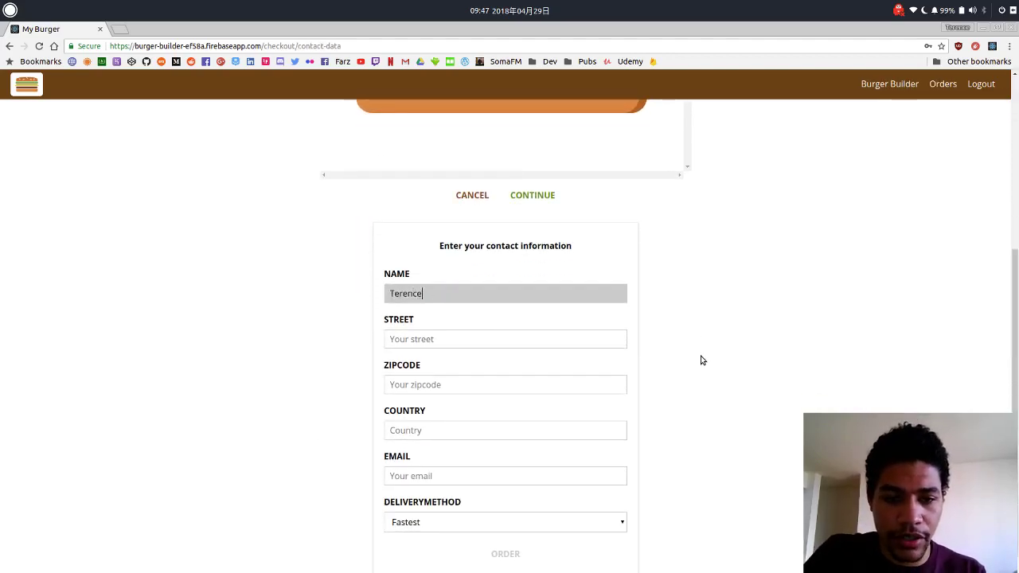
{"action": "key", "text": "Tab"}
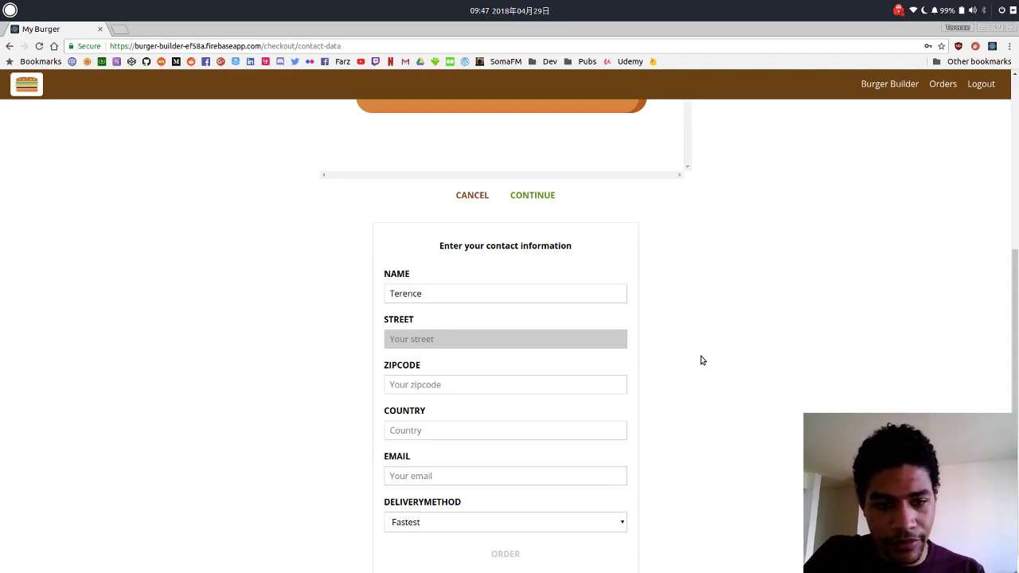
{"action": "type", "text": "Chicago "}
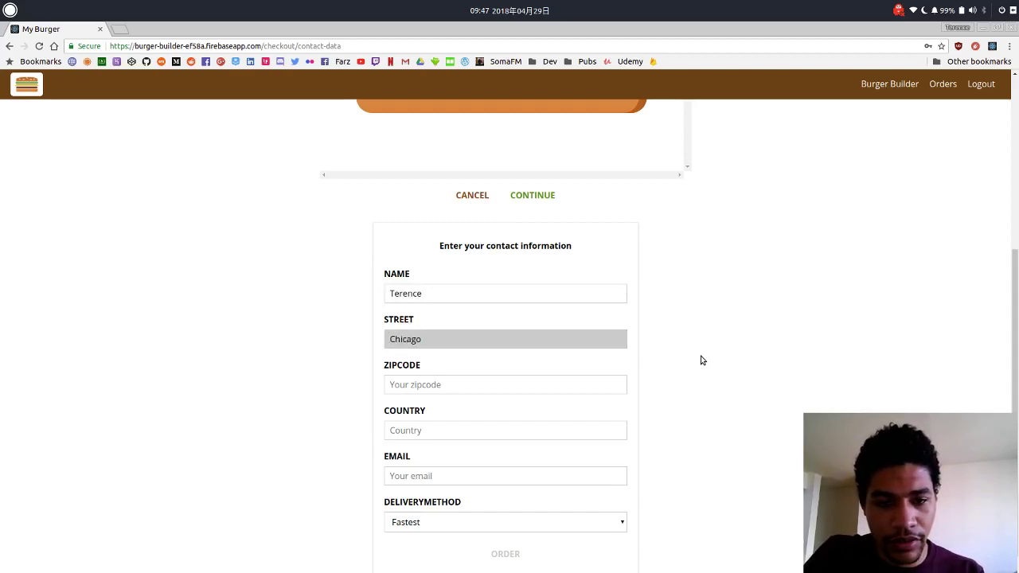
{"action": "type", "text": "Street"}
{"action": "key", "text": "Tab"}
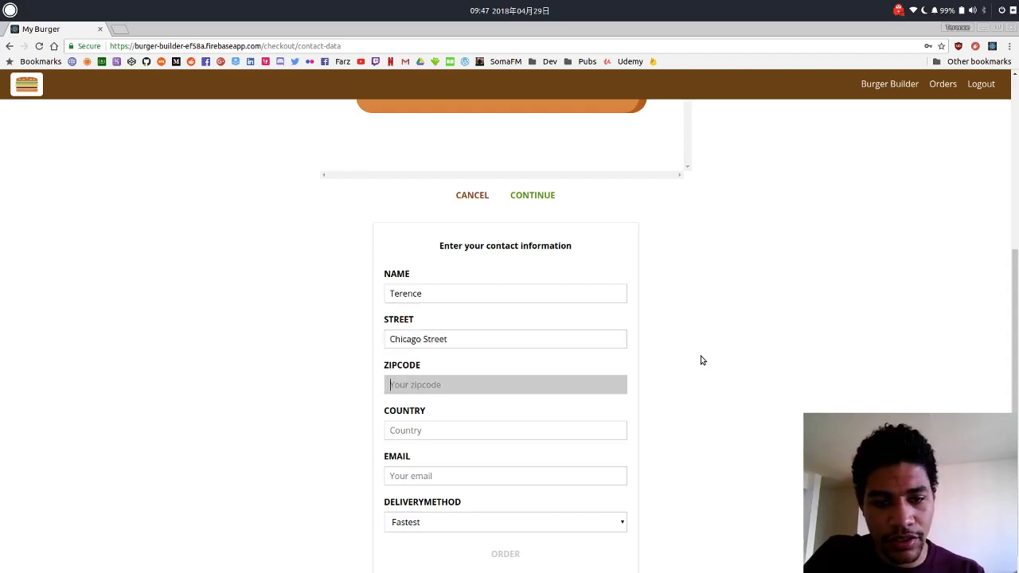
{"action": "type", "text": "14120"}
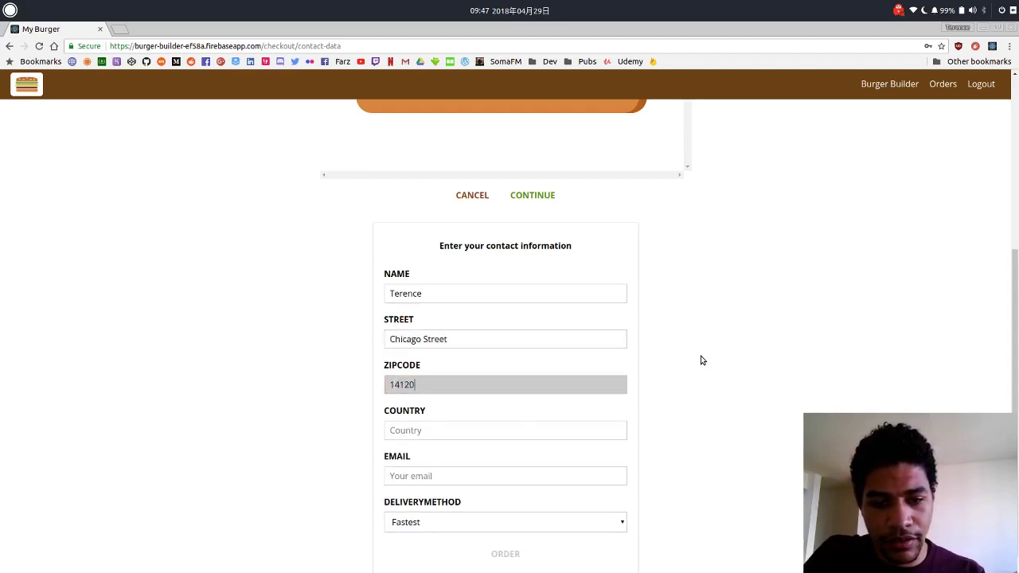
{"action": "key", "text": "Tab"}
{"action": "type", "text": "USA"}
Enter and correct the customer's e-mail, leaving delivery method on Fastest.
{"action": "key", "text": "Tab"}
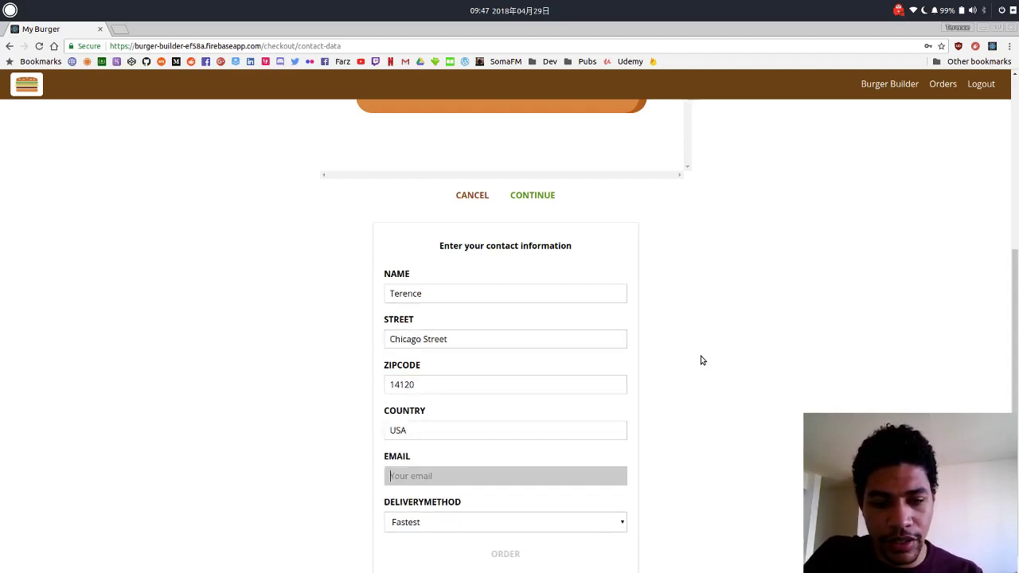
{"action": "type", "text": "t"}
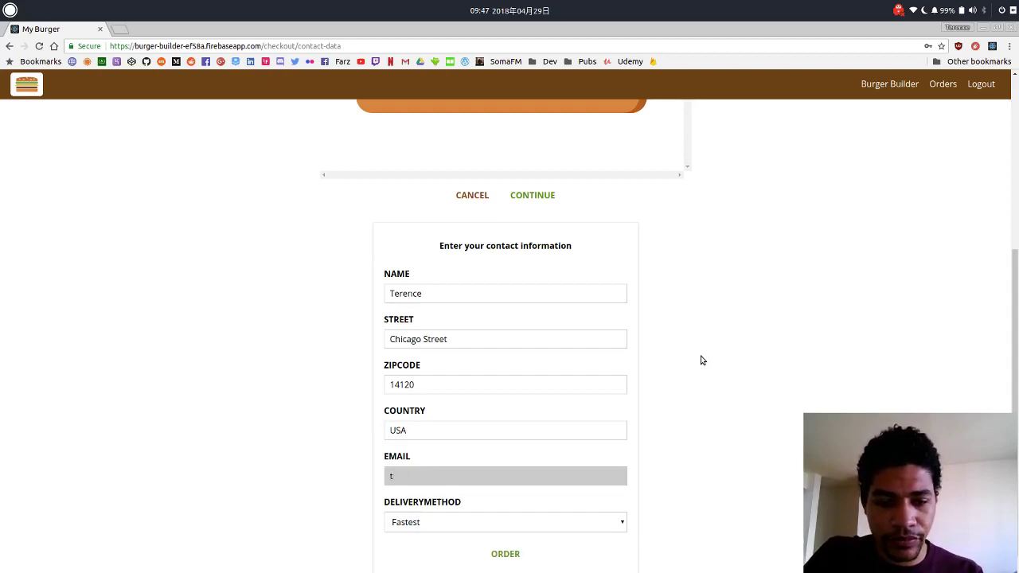
{"action": "type", "text": "est@test.com"}
{"action": "key", "text": "Tab"}
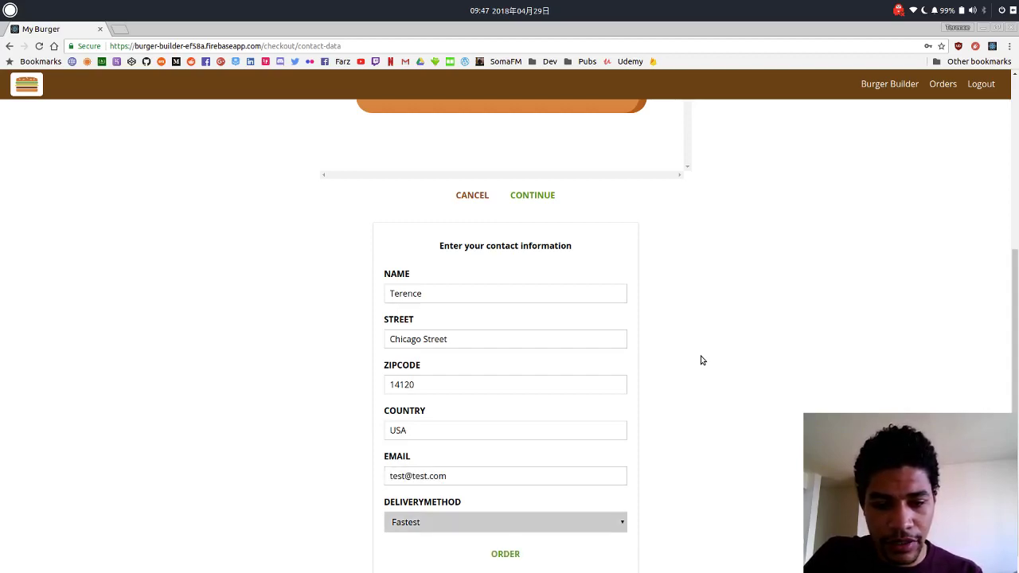
{"action": "key", "text": "shift+Tab"}
{"action": "key", "text": "BackSpace"}
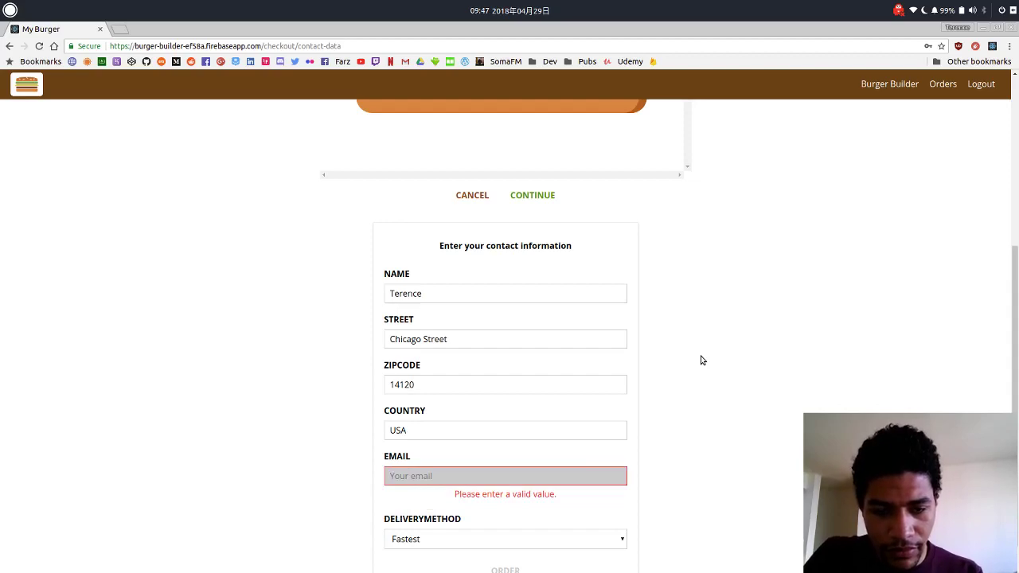
{"action": "type", "text": "test@f"}
{"action": "key", "text": "Tab"}
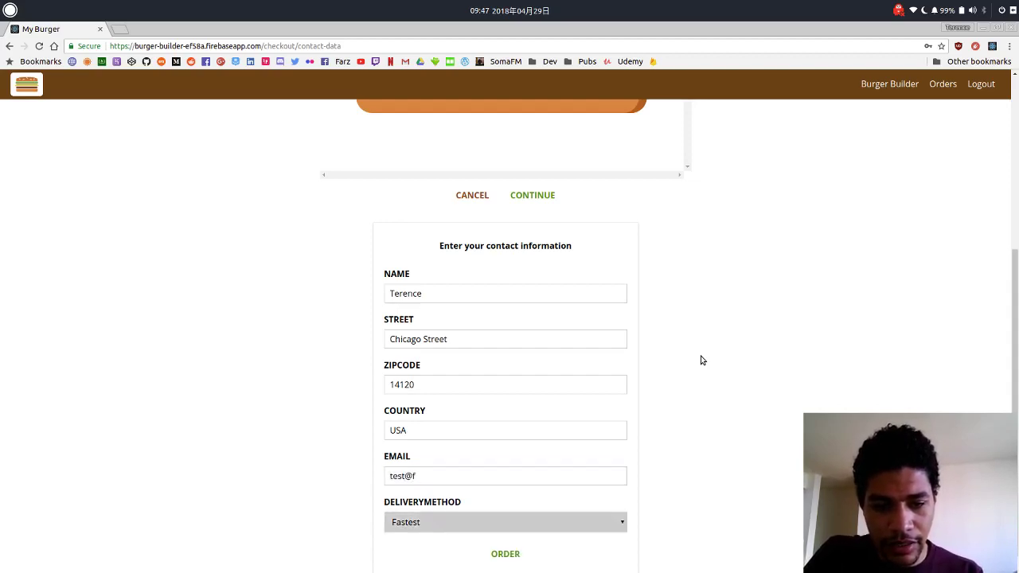
{"action": "key", "text": "shift+Tab"}
{"action": "key", "text": "End"}
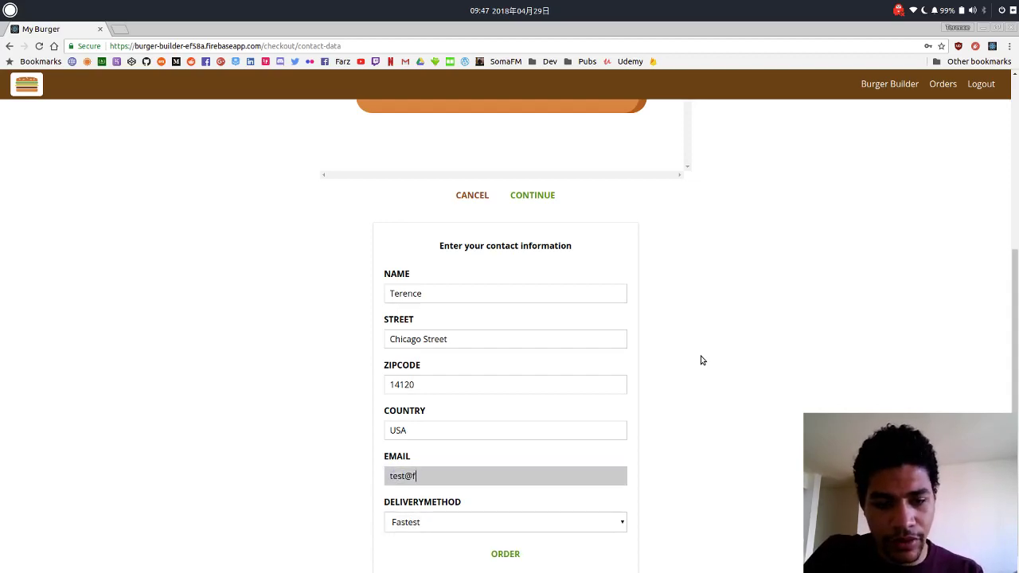
{"action": "key", "text": "BackSpace"}
{"action": "type", "text": "test.com"}
{"action": "key", "text": "Tab"}
{"action": "scroll", "coordinate": [644, 441], "scroll_direction": "down", "scroll_amount": 1}
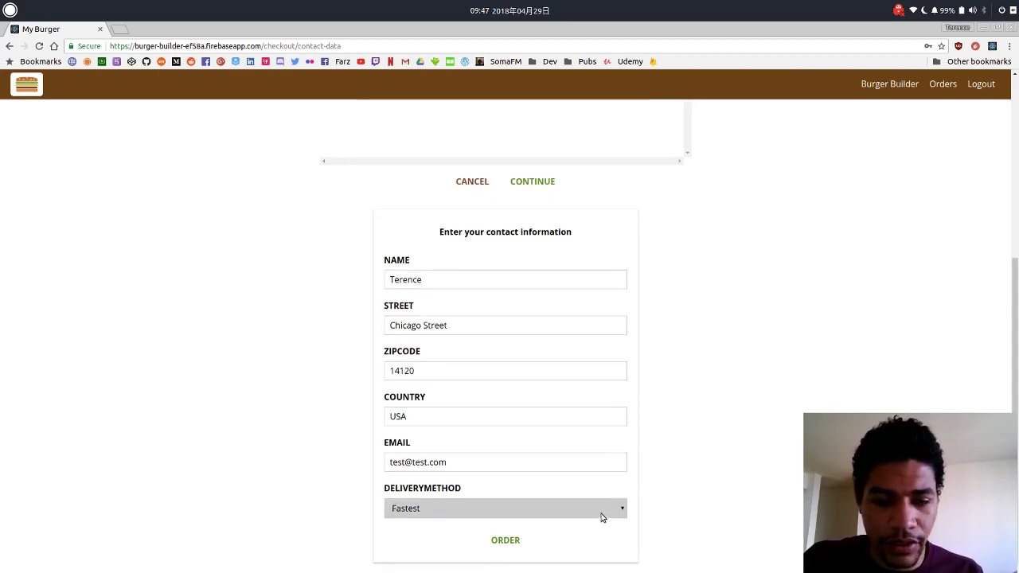
Place the order and view the Orders list showing the $7.30 and $7.90 orders.
{"action": "left_click", "coordinate": [525, 540]}
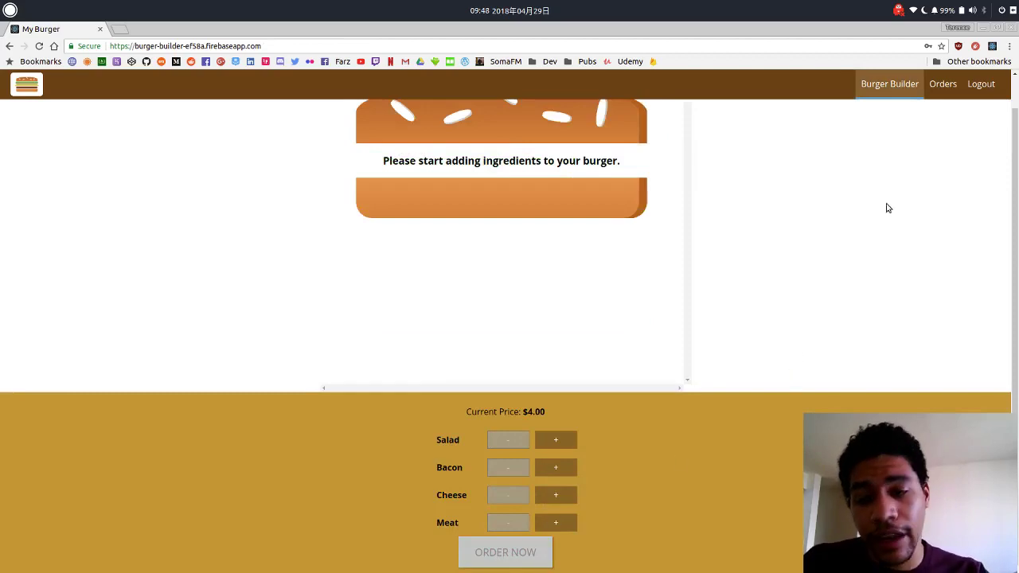
{"action": "left_click", "coordinate": [947, 95]}
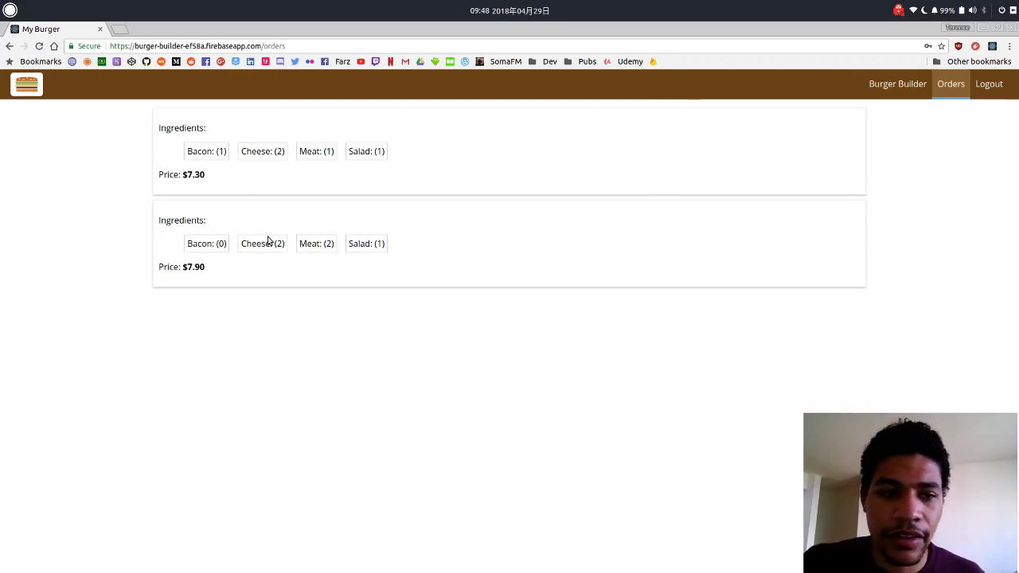
{"action": "left_click_drag", "start_coordinate": [182, 239], "coordinate": [443, 268]}
{"action": "left_click", "coordinate": [443, 269]}
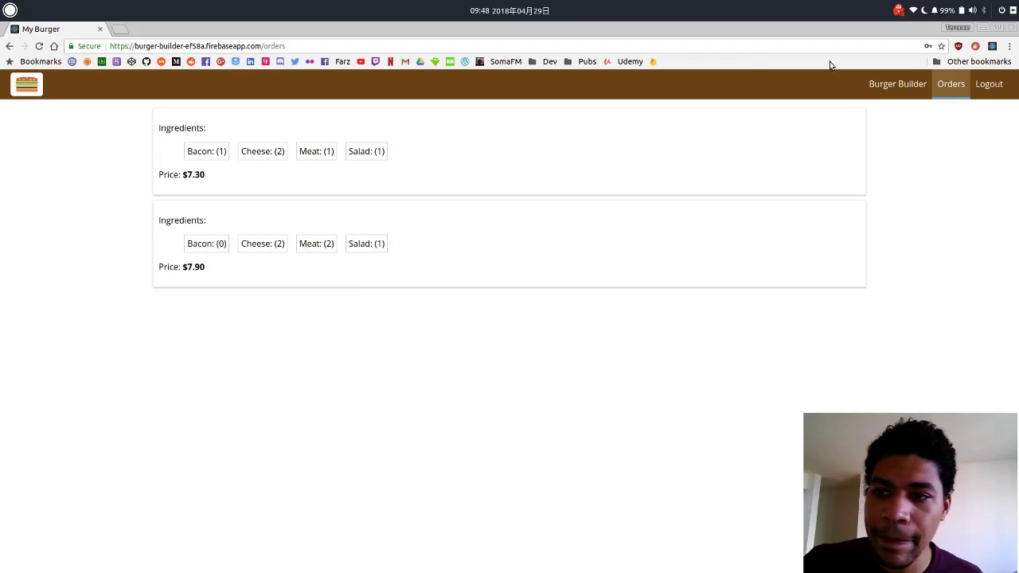
Go back to Burger Builder's empty $4.00 burger, then bring up the window switcher.
{"action": "left_click", "coordinate": [873, 88]}
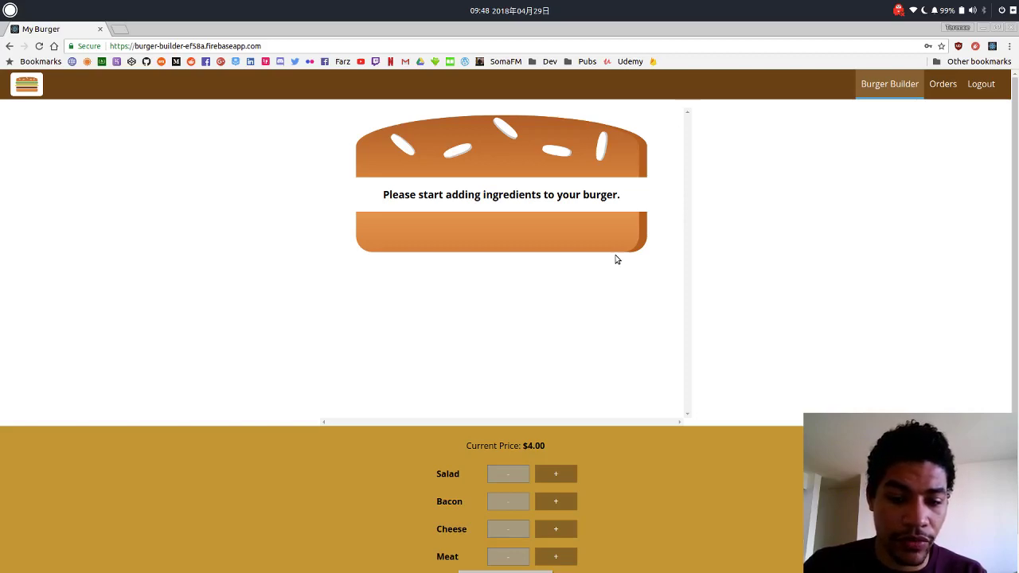
{"action": "scroll", "coordinate": [602, 539], "scroll_direction": "down", "scroll_amount": 1}
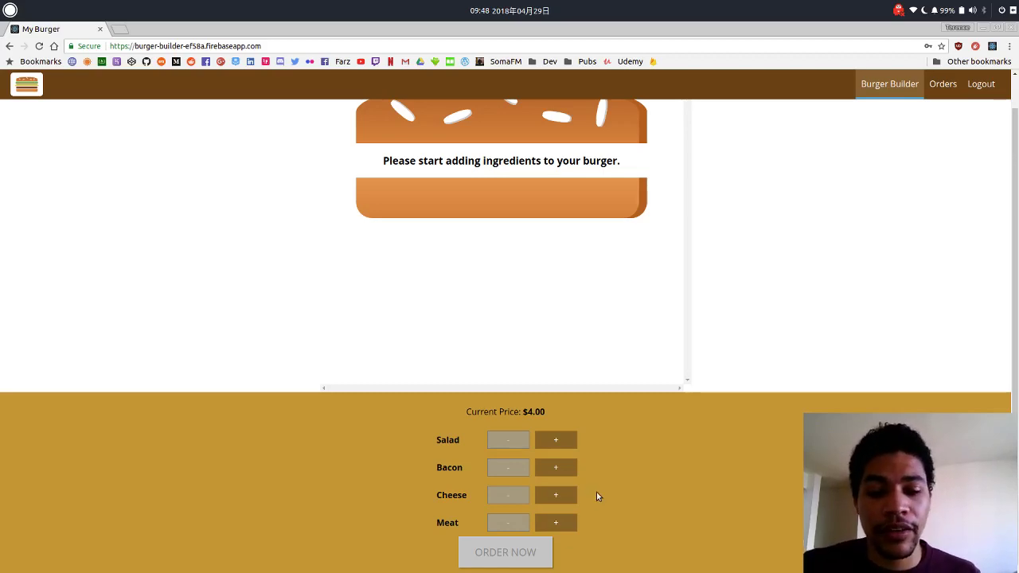
{"action": "key", "text": "alt+Tab"}
{"action": "key", "text": "alt+Tab"}
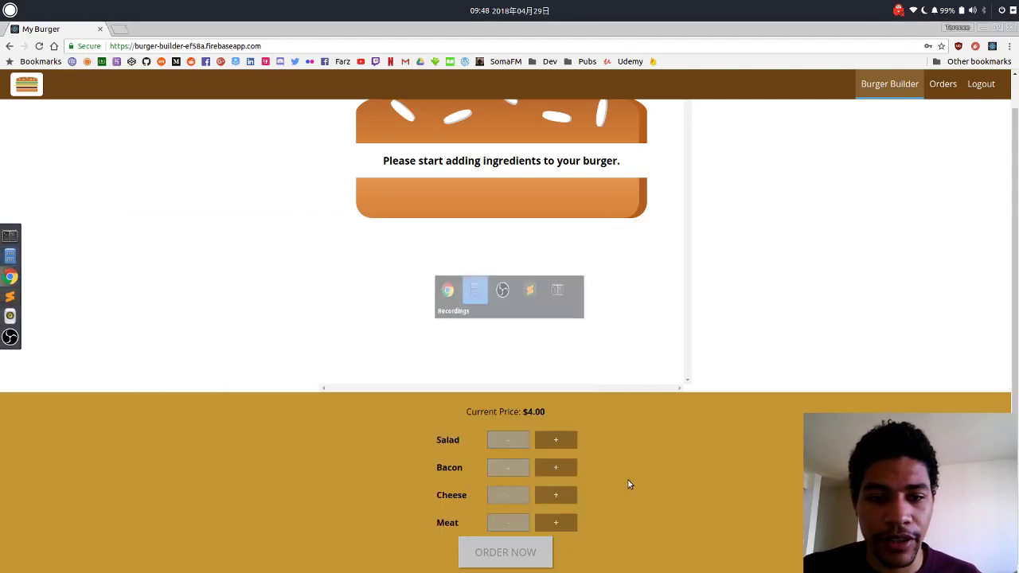
Switch to Sublime Text and review Logo.css and Logo.js, selecting the Logo.css import line.
{"action": "key", "text": "alt+Tab"}
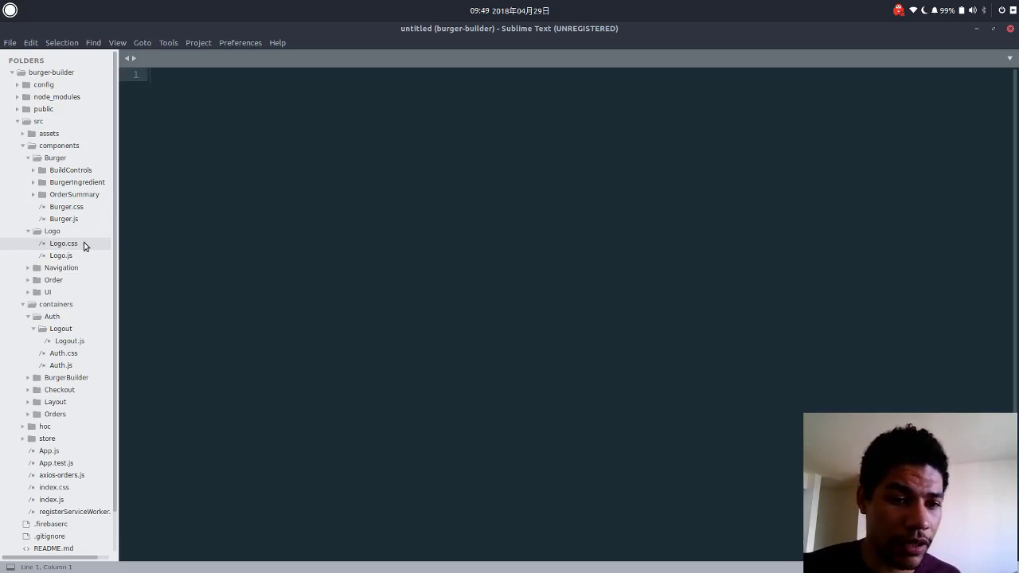
{"action": "left_click", "coordinate": [84, 245]}
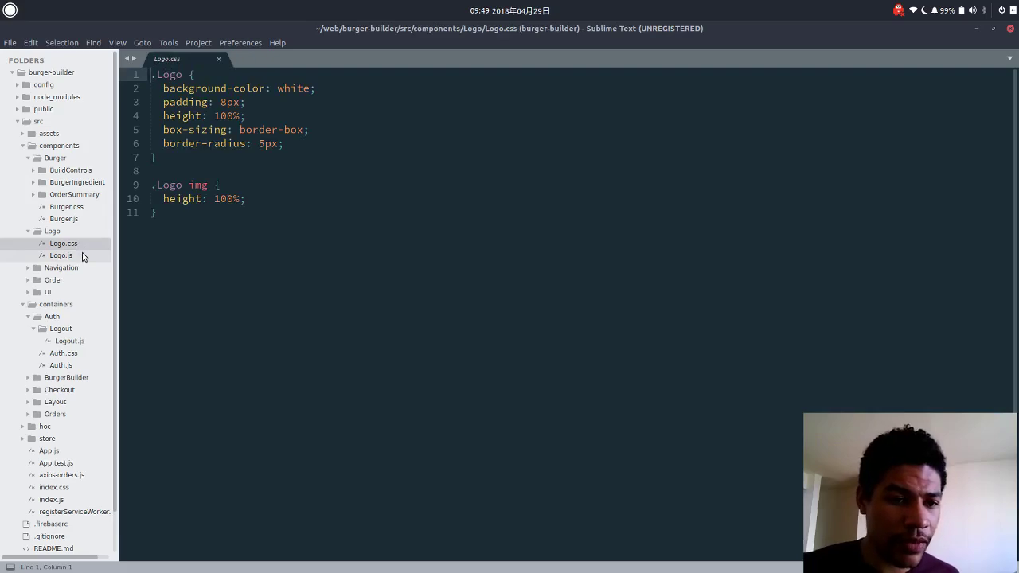
{"action": "left_click", "coordinate": [82, 254]}
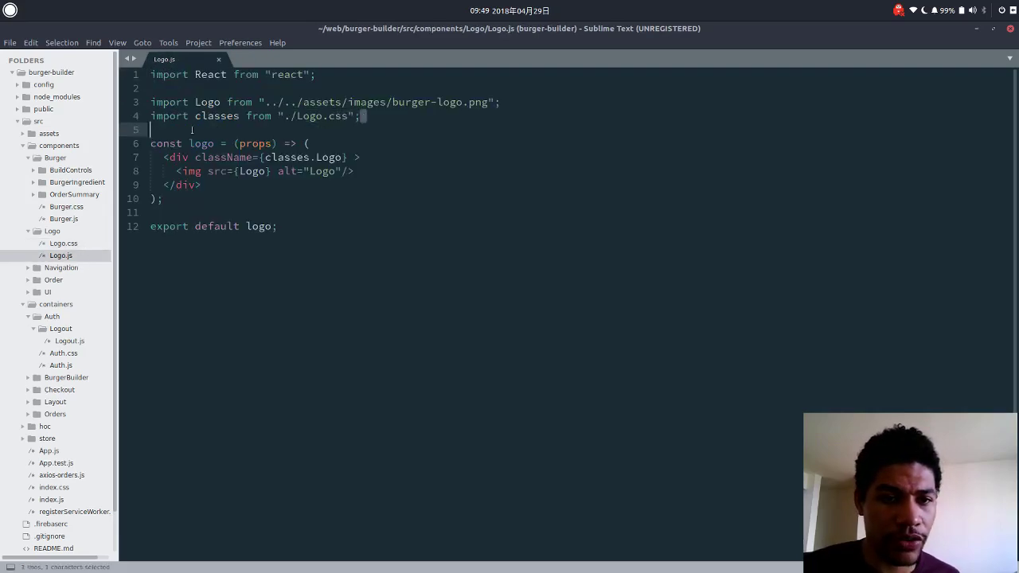
{"action": "left_click", "coordinate": [133, 118]}
{"action": "key", "text": "shift+End"}
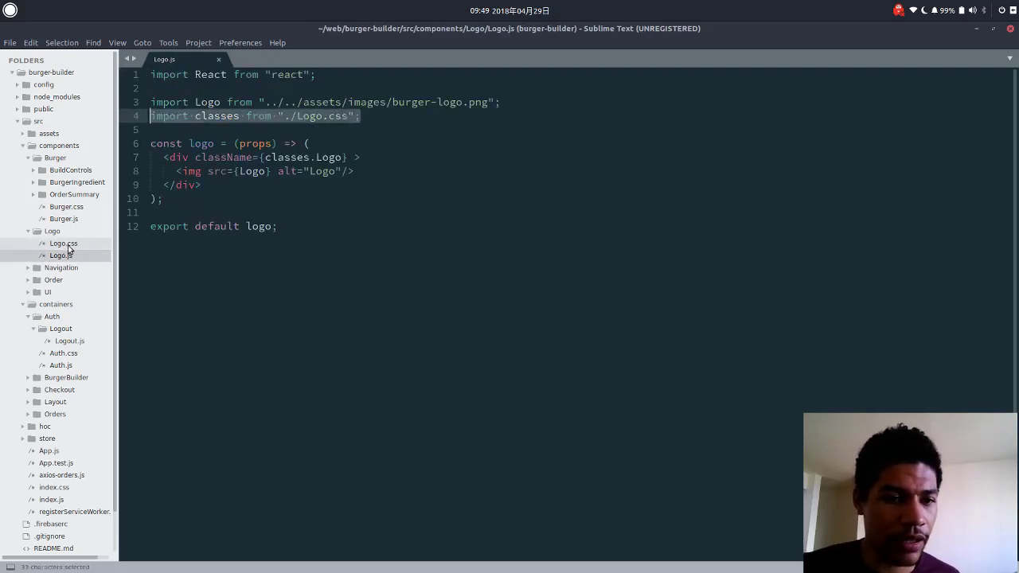
{"action": "left_click", "coordinate": [68, 247]}
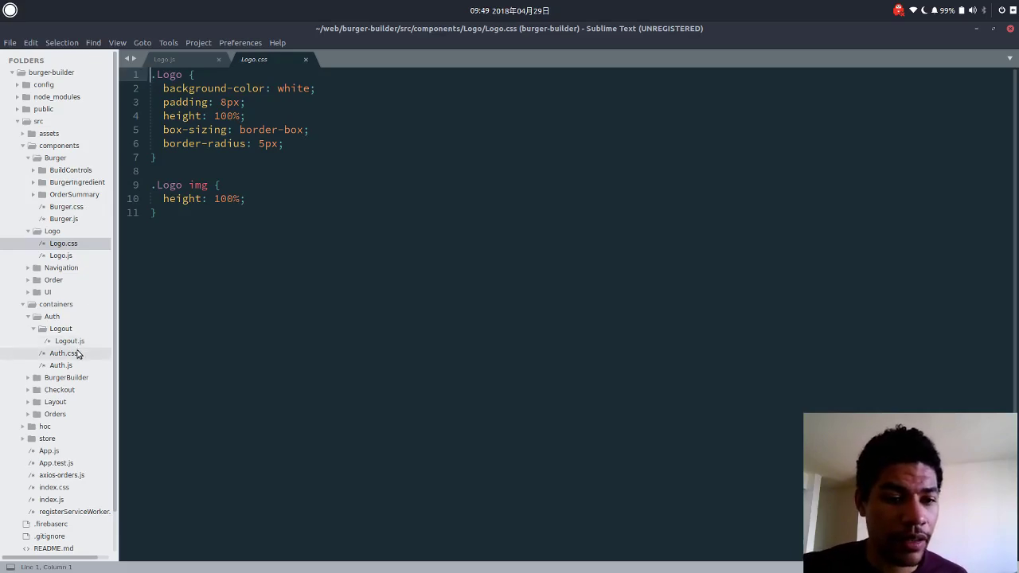
Review index.css with its zero body margin and padding and 'Open Sans' font.
{"action": "left_click", "coordinate": [69, 487]}
{"action": "left_click", "coordinate": [299, 201]}
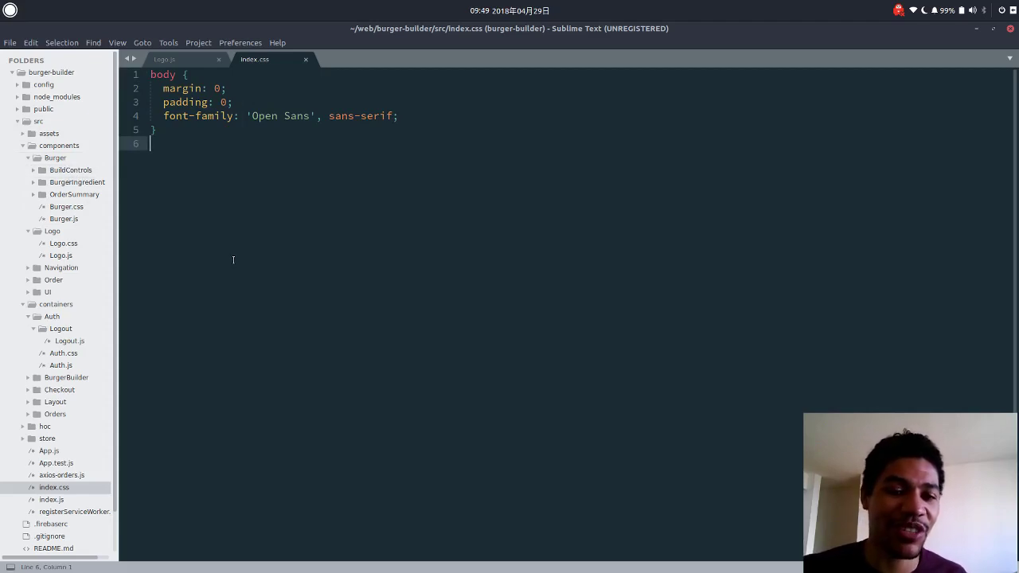
{"action": "scroll", "coordinate": [234, 255], "scroll_direction": "down", "scroll_amount": 1}
{"action": "scroll", "coordinate": [235, 246], "scroll_direction": "up", "scroll_amount": 1}
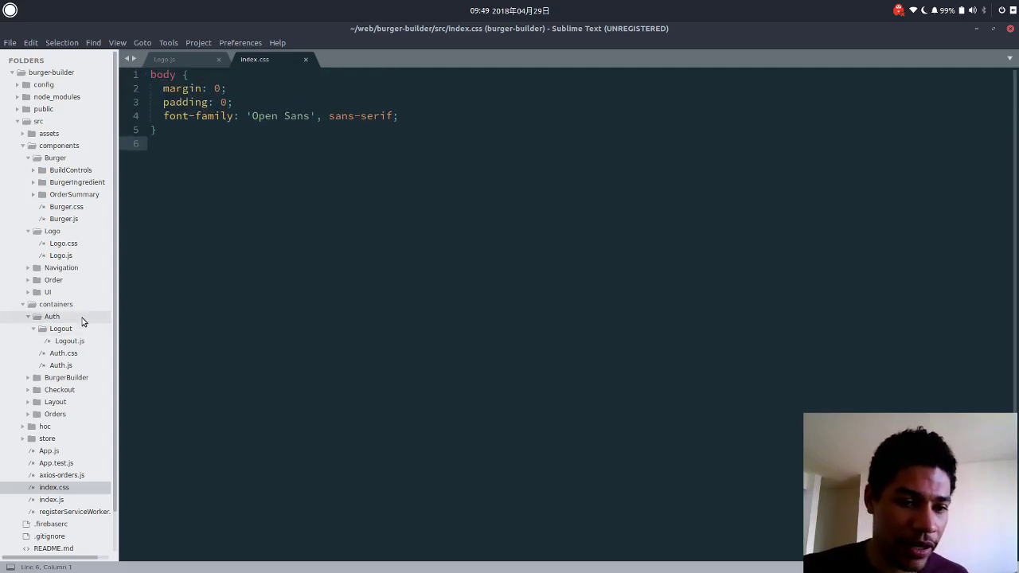
Open Auth.css and then Auth.js from the Auth folder.
{"action": "left_click", "coordinate": [76, 354]}
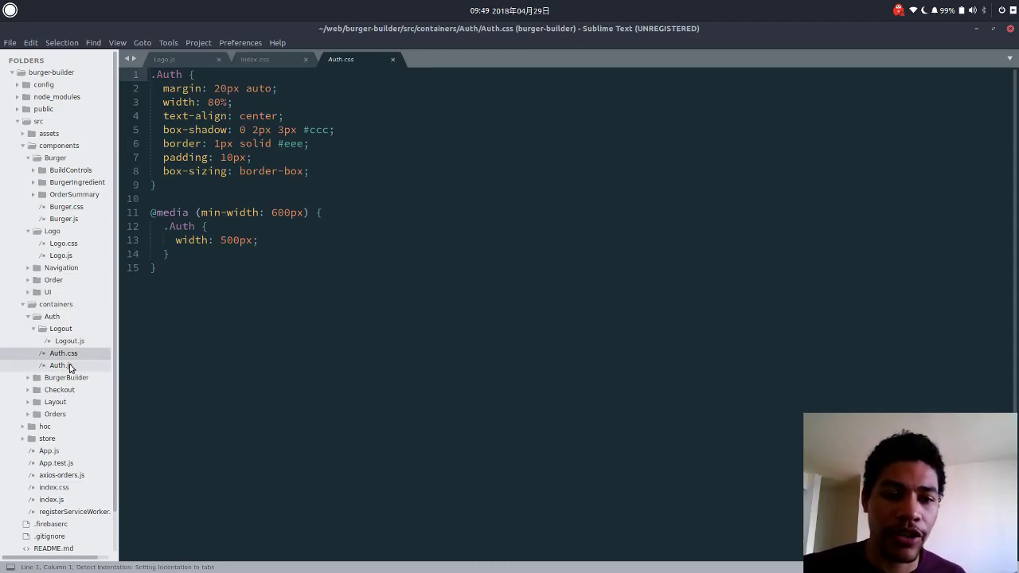
{"action": "left_click", "coordinate": [277, 102]}
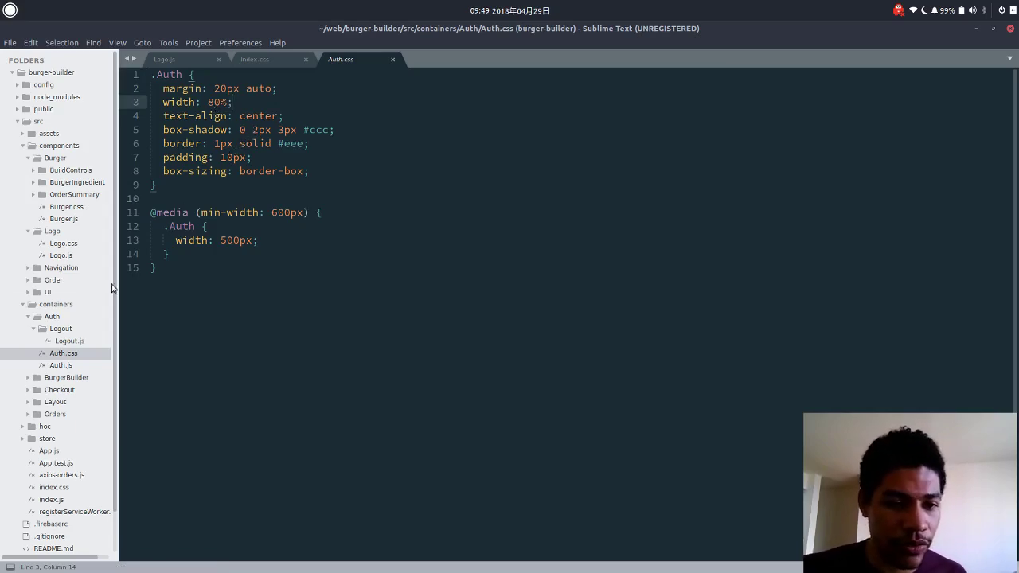
{"action": "left_click", "coordinate": [57, 318]}
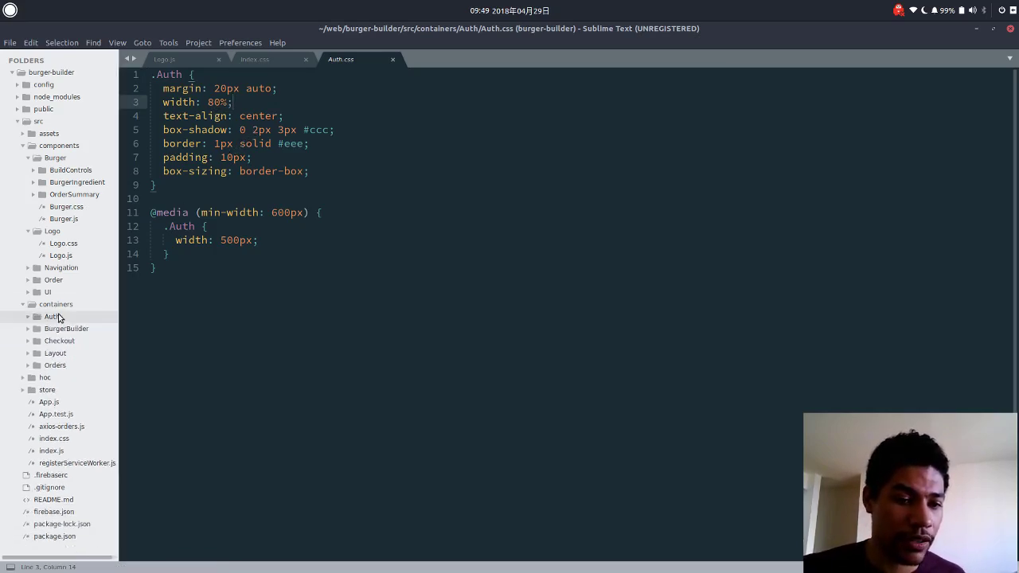
{"action": "left_click", "coordinate": [57, 318]}
{"action": "left_click", "coordinate": [61, 365]}
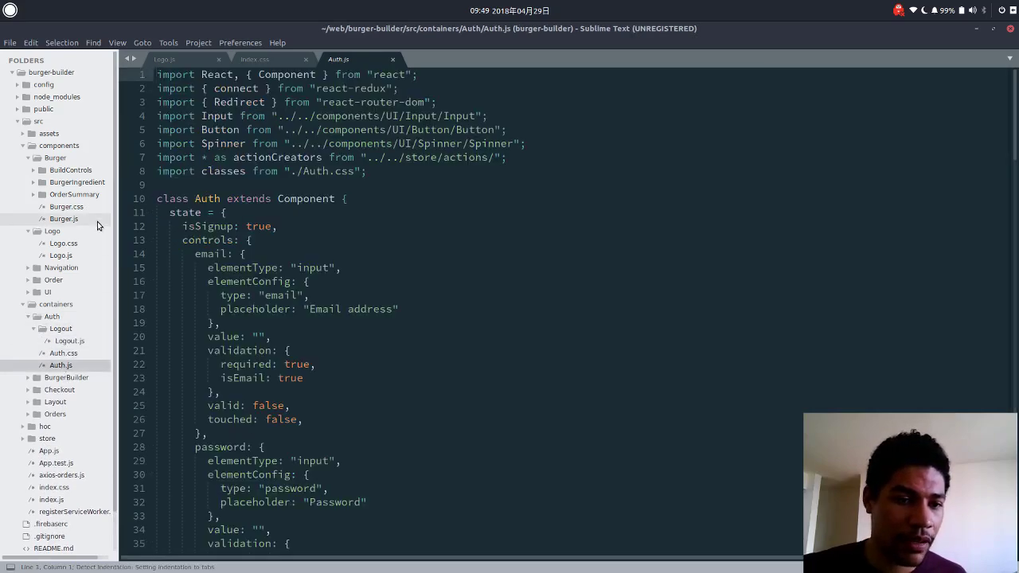
Expand the Order and UI folders plus the Backdrop, Button, Input, Modal and Spinner subfolders.
{"action": "left_click", "coordinate": [75, 280]}
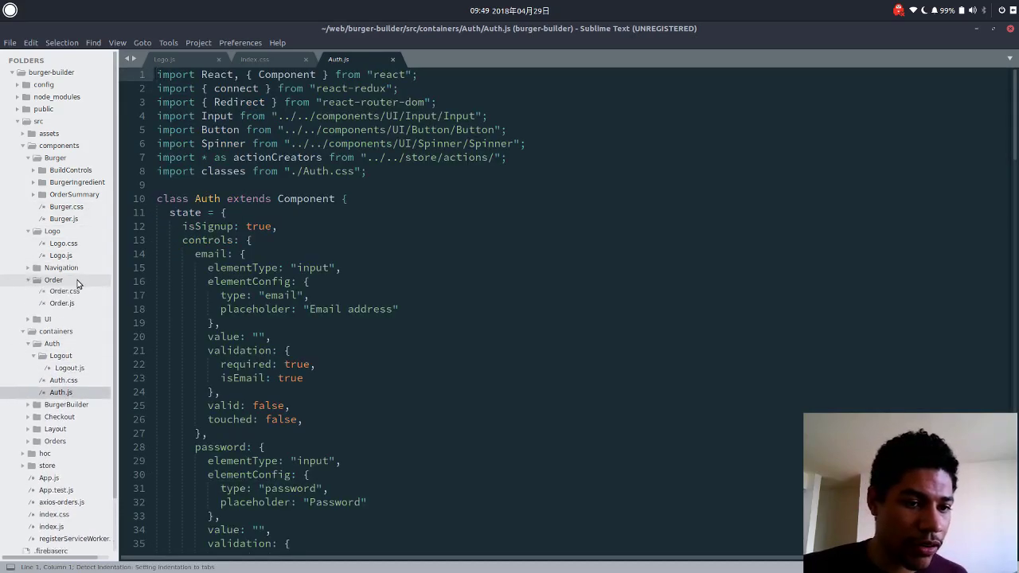
{"action": "left_click", "coordinate": [49, 328]}
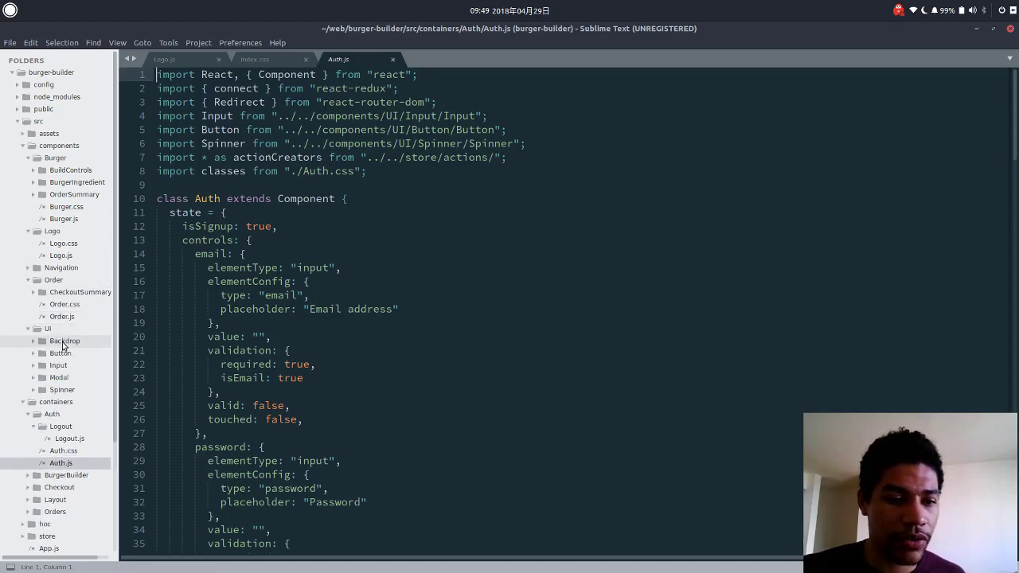
{"action": "left_click", "coordinate": [64, 342]}
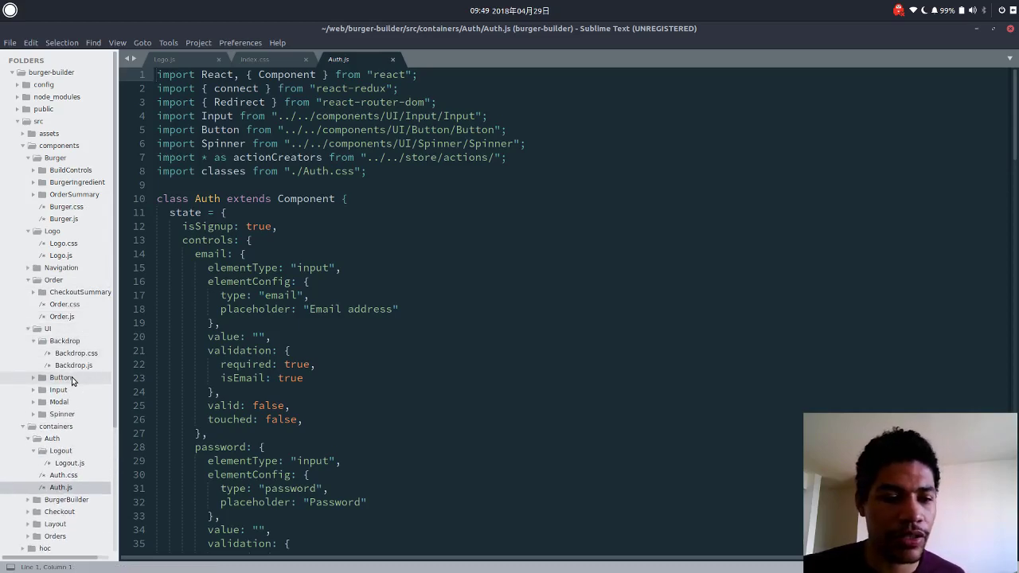
{"action": "left_click", "coordinate": [72, 379]}
{"action": "left_click", "coordinate": [64, 415]}
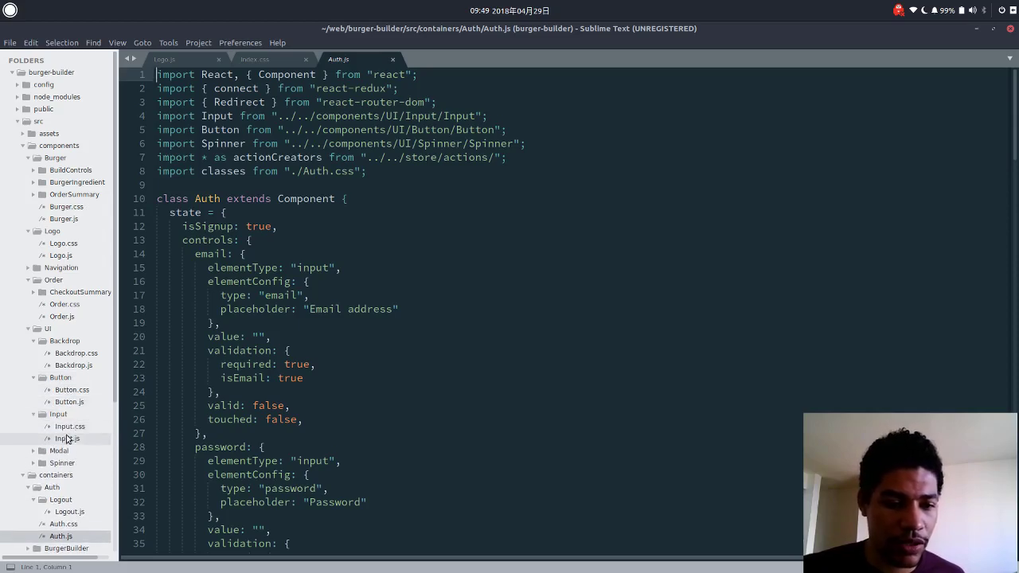
{"action": "left_click", "coordinate": [60, 451]}
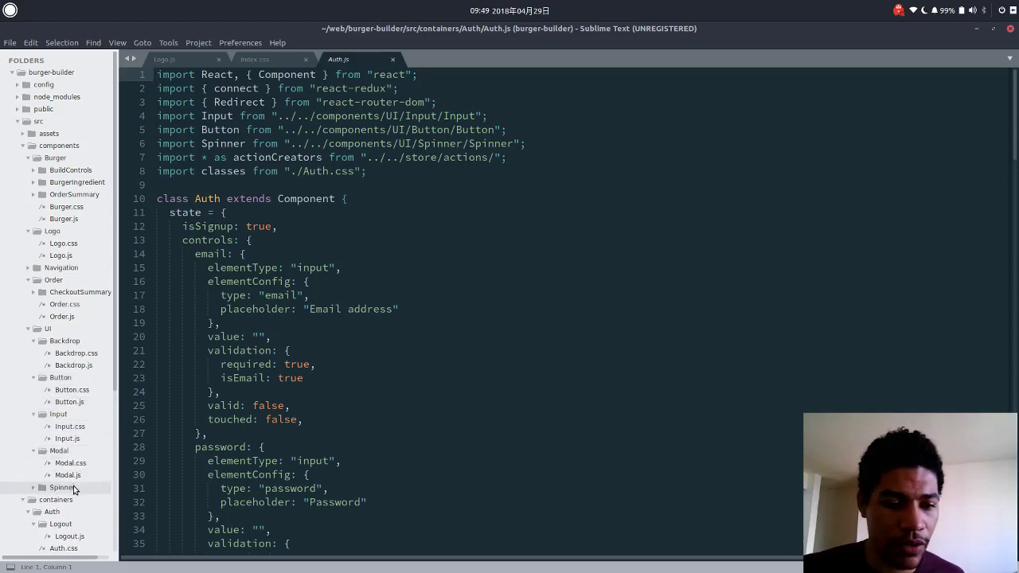
{"action": "left_click", "coordinate": [73, 488]}
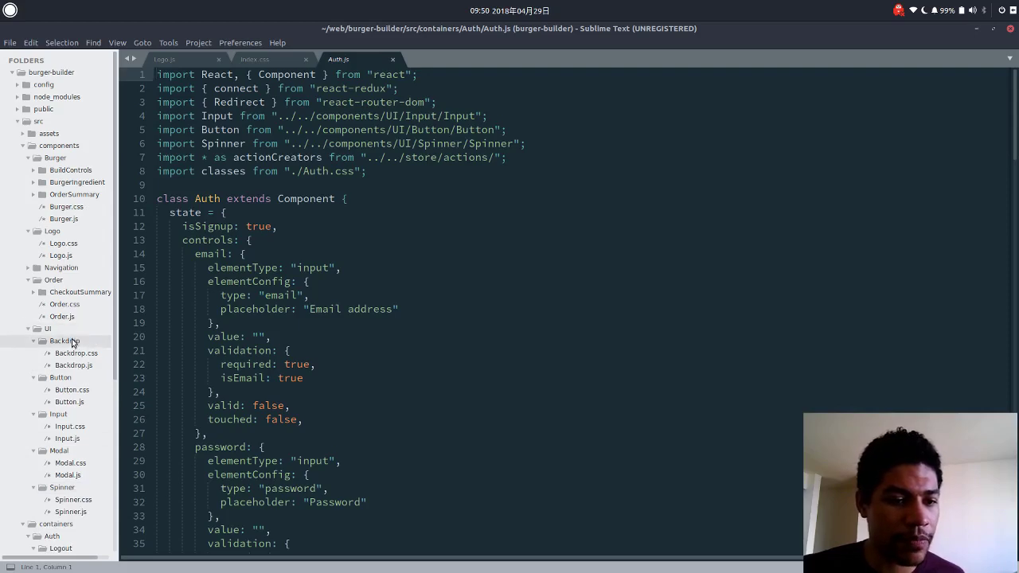
Collapse the Backdrop, Button, Input, Modal and Spinner subfolders again.
{"action": "left_click", "coordinate": [71, 342]}
{"action": "left_click", "coordinate": [68, 342]}
{"action": "left_click", "coordinate": [64, 340]}
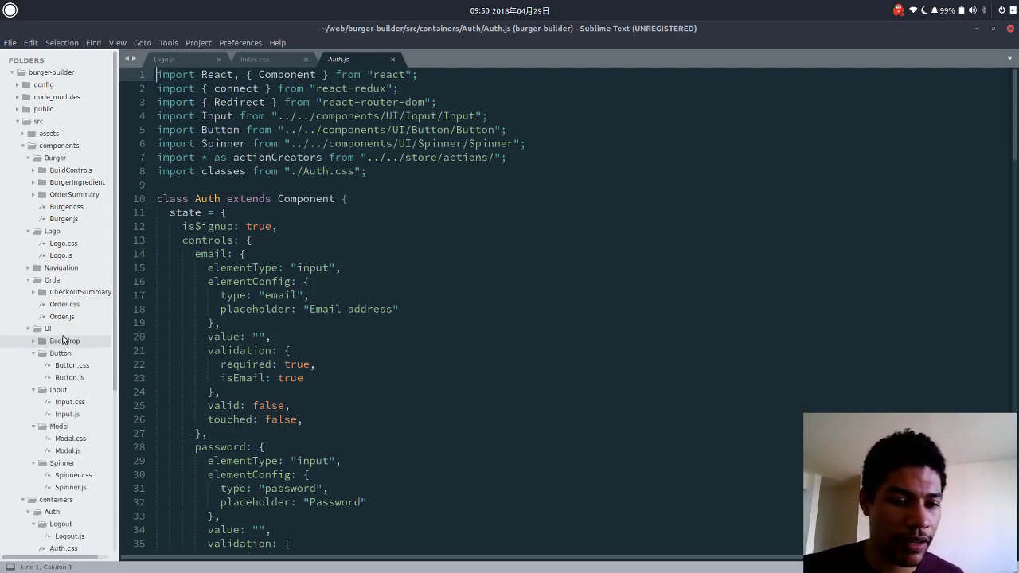
{"action": "left_click", "coordinate": [62, 352]}
{"action": "left_click", "coordinate": [63, 366]}
{"action": "left_click", "coordinate": [64, 377]}
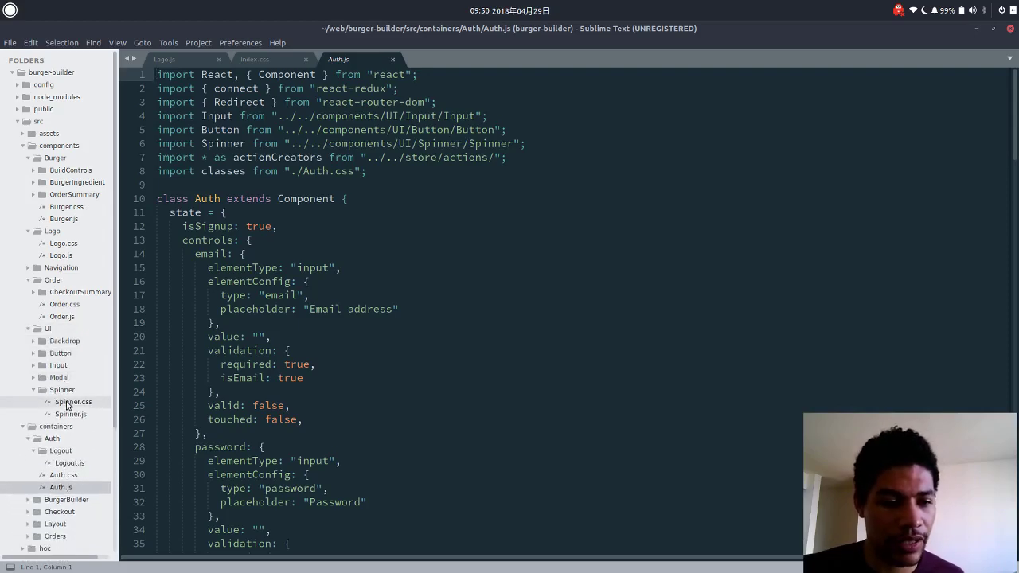
{"action": "left_click", "coordinate": [64, 390]}
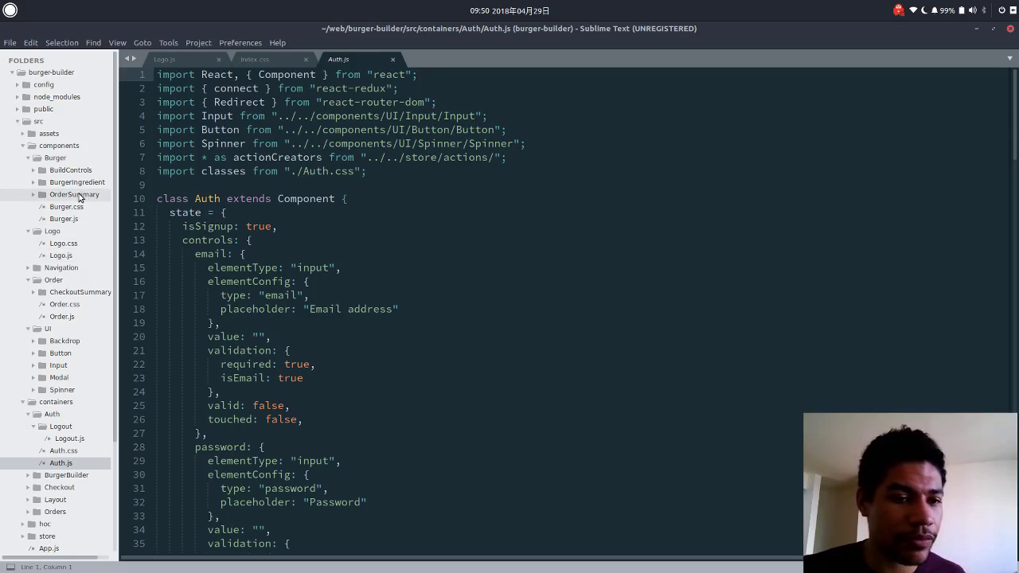
Collapse the Logo and Order folders, then briefly expand OrderSummary to check its file.
{"action": "left_click", "coordinate": [51, 231]}
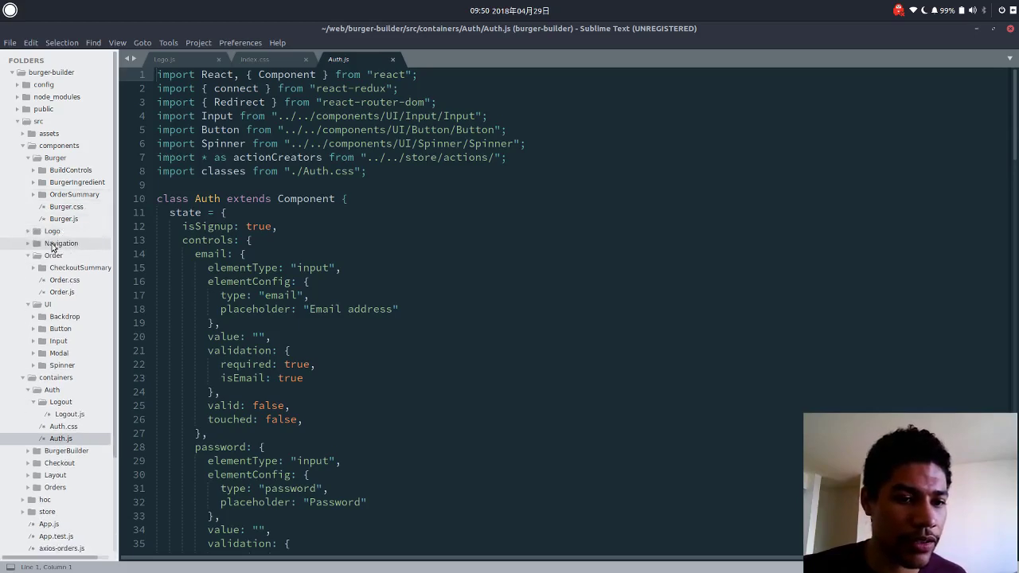
{"action": "left_click", "coordinate": [52, 254]}
{"action": "left_click", "coordinate": [68, 195]}
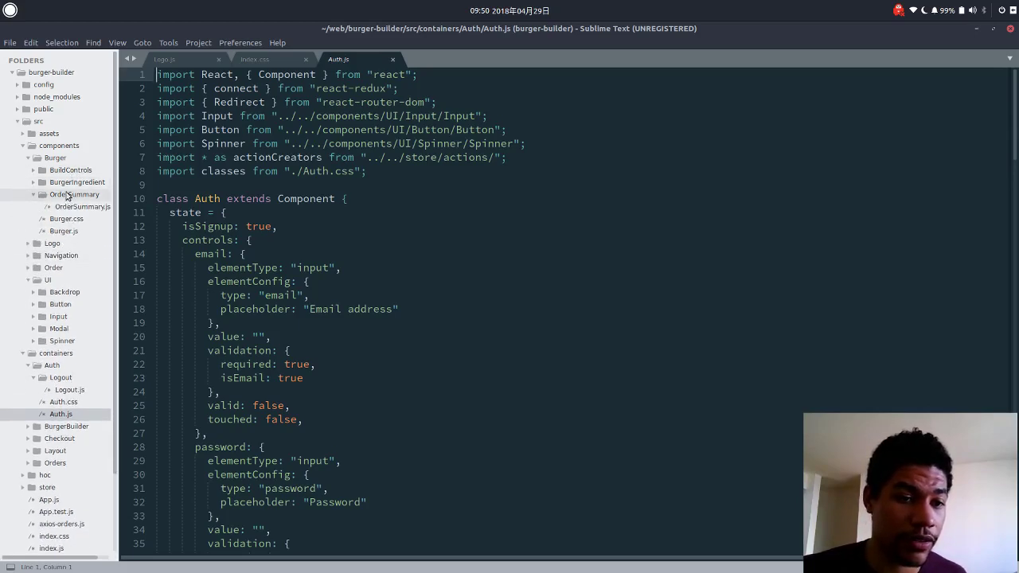
{"action": "left_click", "coordinate": [68, 195]}
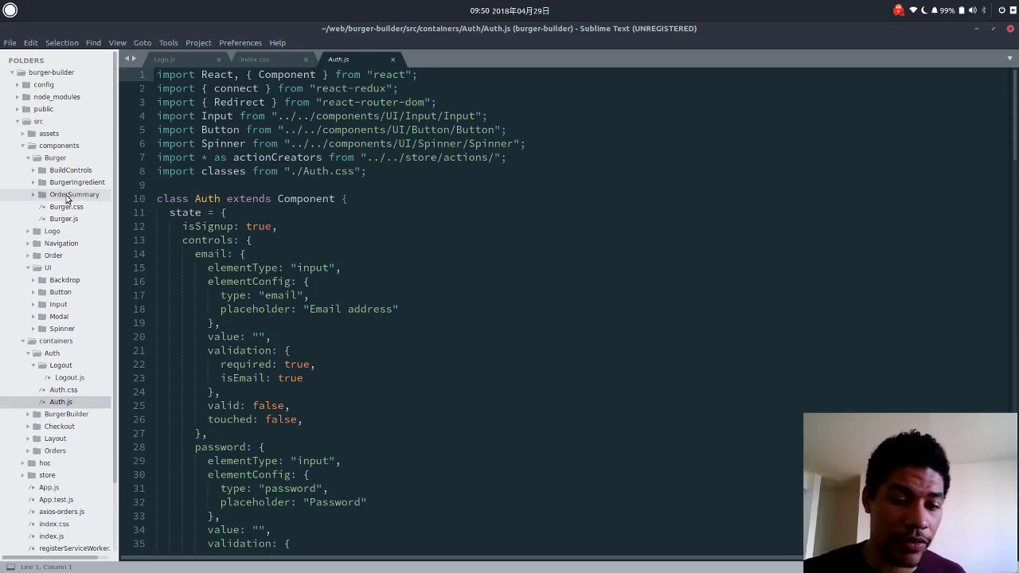